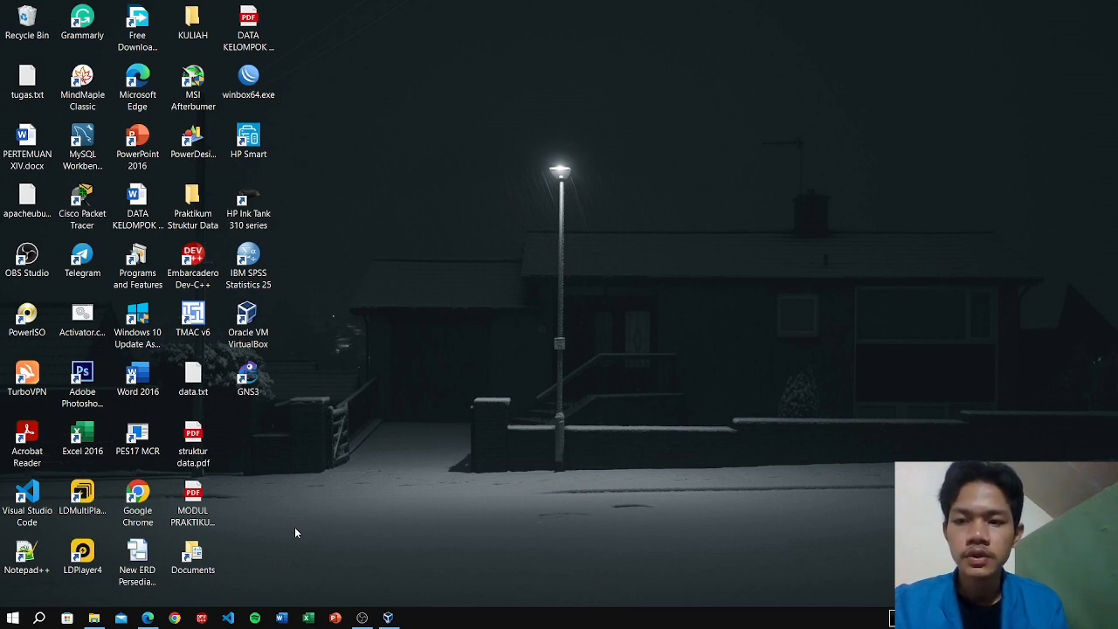
Bring up Microsoft Edge showing the Ubuntu 22.04.2 'Thank you for downloading' page.
left_click(148, 618)
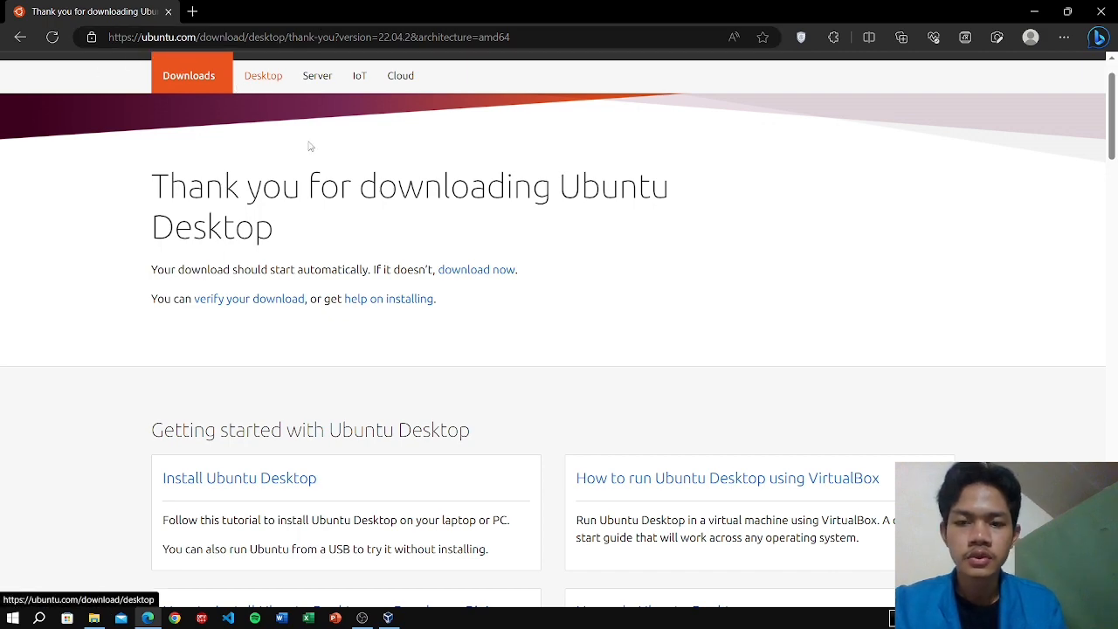
Navigate Edge through the Download menu to the Ubuntu Desktop download page.
scroll(590, 319, "down", 2)
scroll(590, 319, "down", 4)
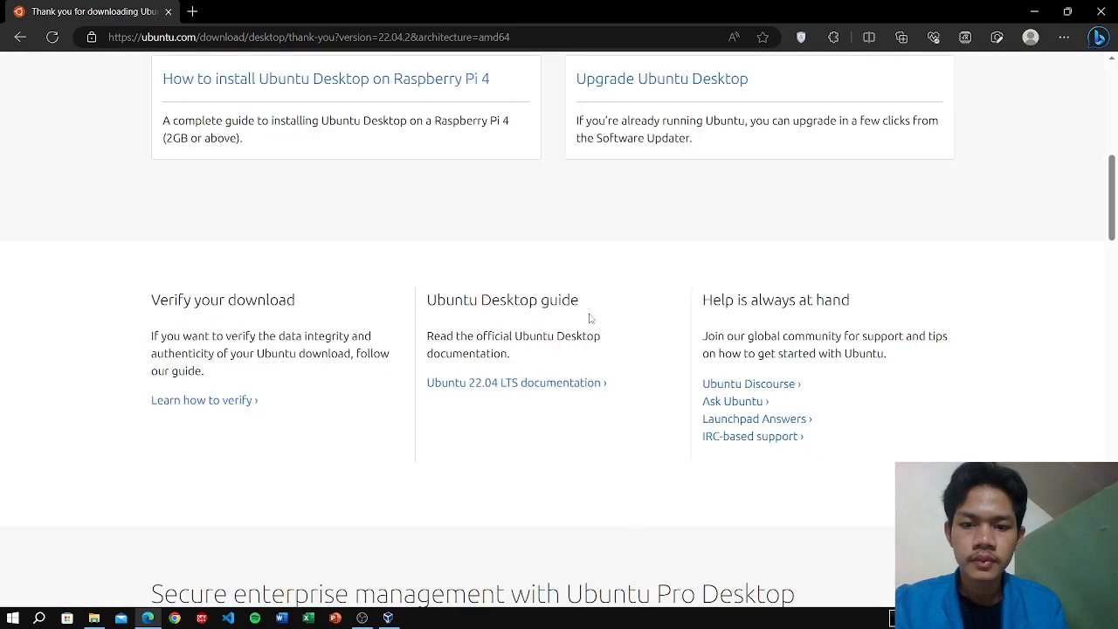
scroll(495, 136, "up", 7)
left_click(540, 99)
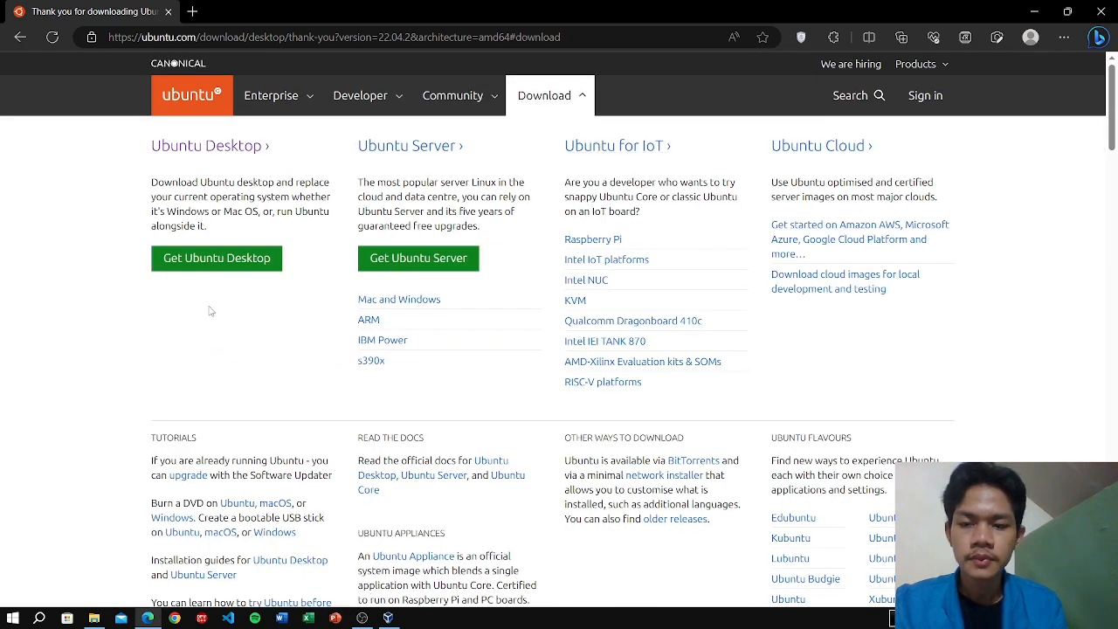
left_click(244, 264)
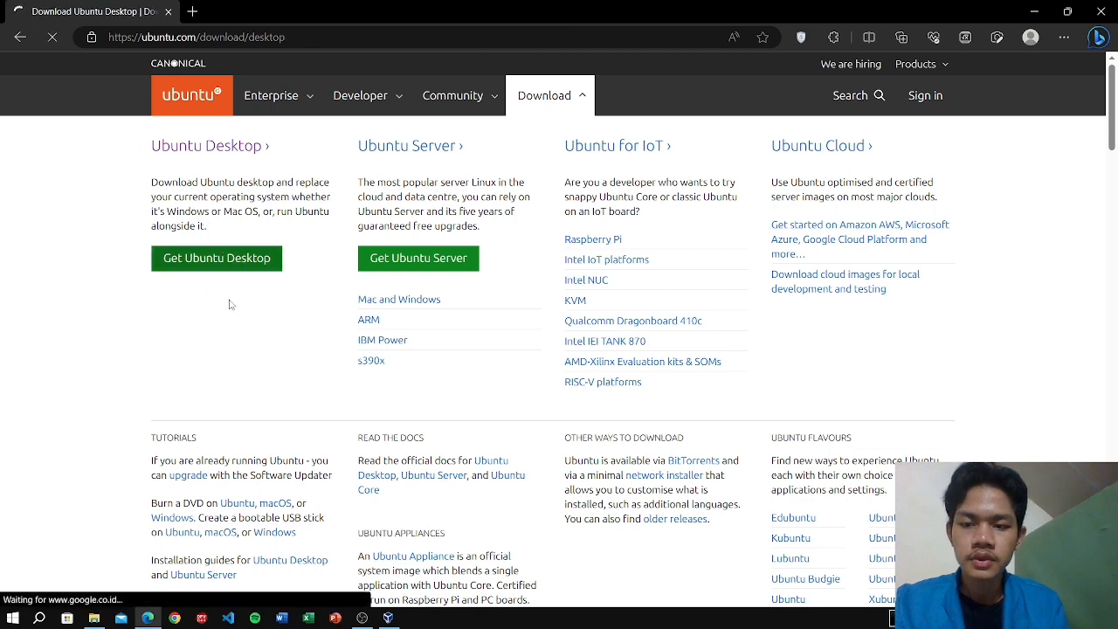
Scroll to the Ubuntu 22.04.2 LTS section and bring back the C:\Games folder window.
scroll(761, 400, "down", 4)
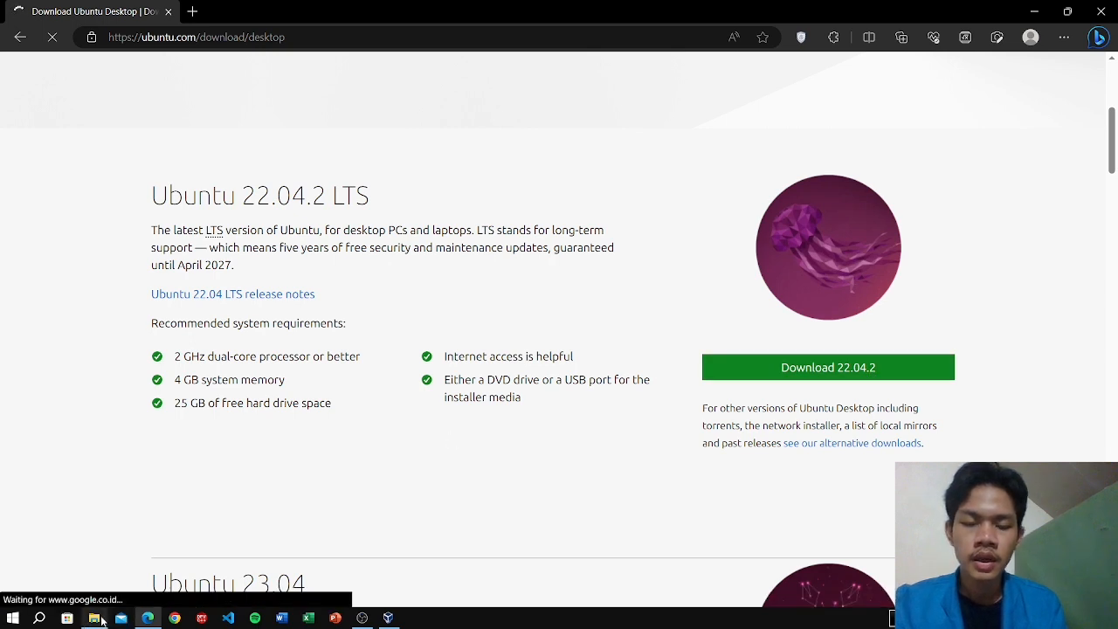
mouse_move(93, 617)
left_click(164, 579)
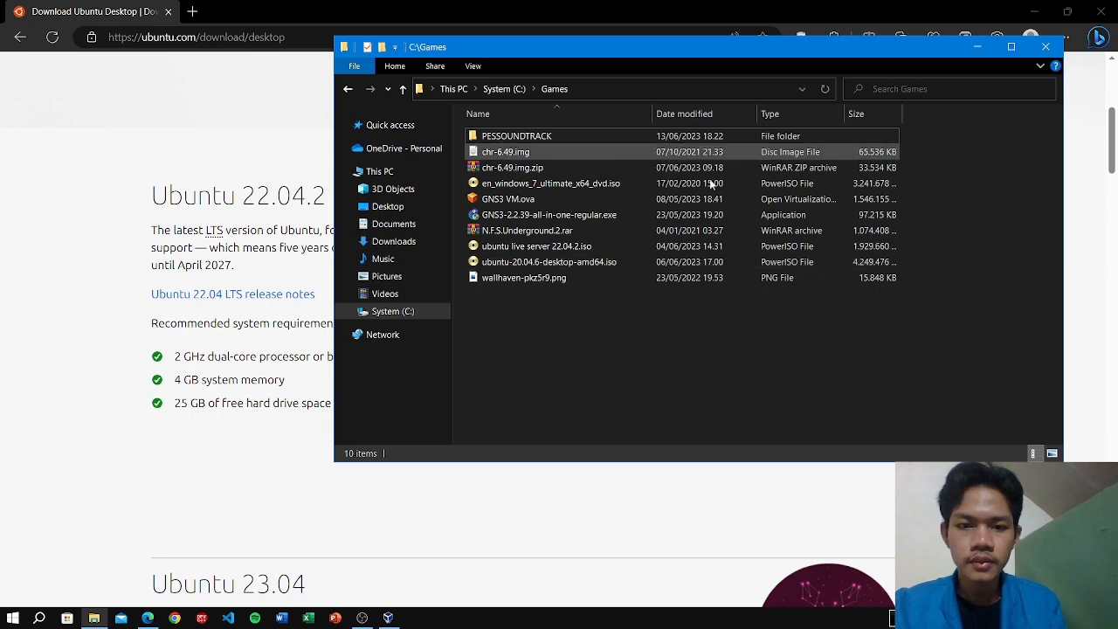
Minimize the Games folder and Edge windows and launch Oracle VM VirtualBox Manager.
left_click(978, 46)
left_click(1034, 11)
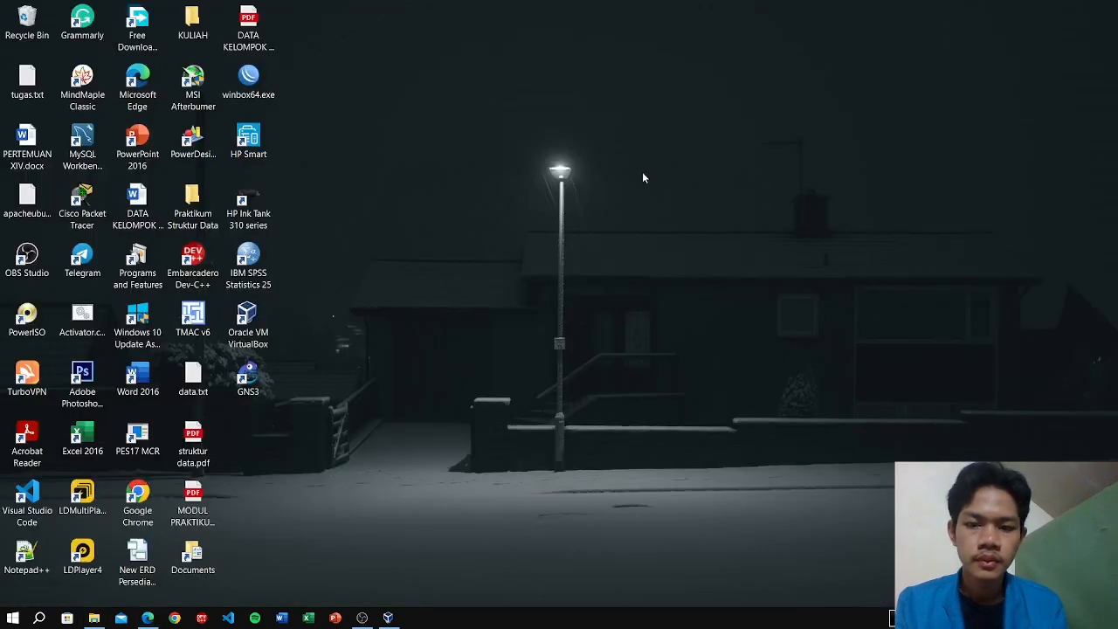
left_click(388, 617)
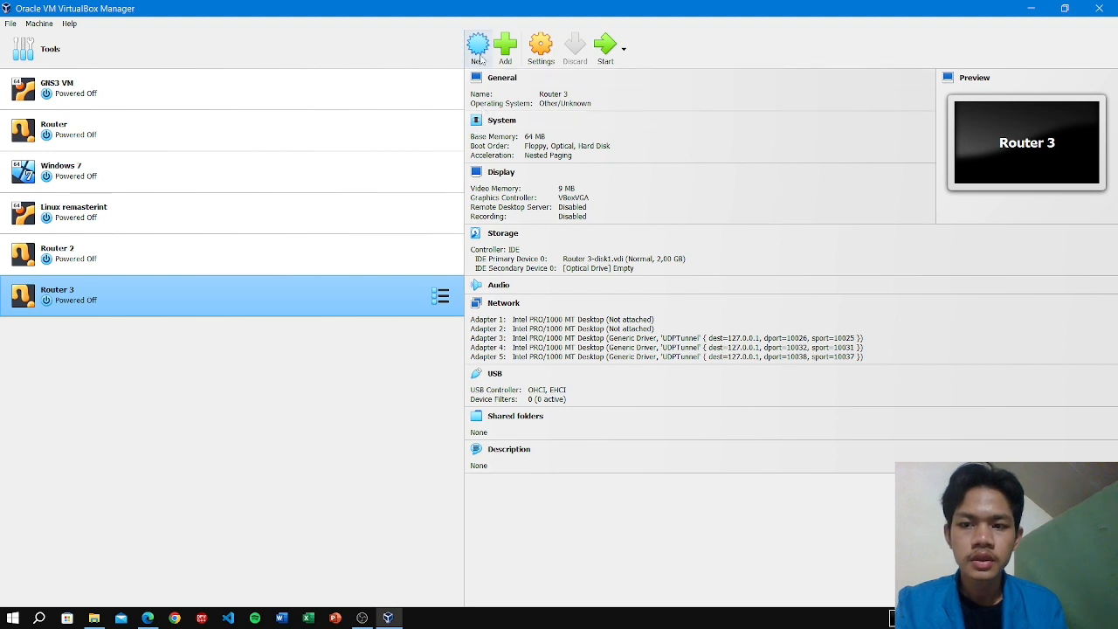
Create a new machine named 'Linux Ubuntu', type Linux, version Ubuntu (64-bit), and advance to hardware.
left_click(479, 58)
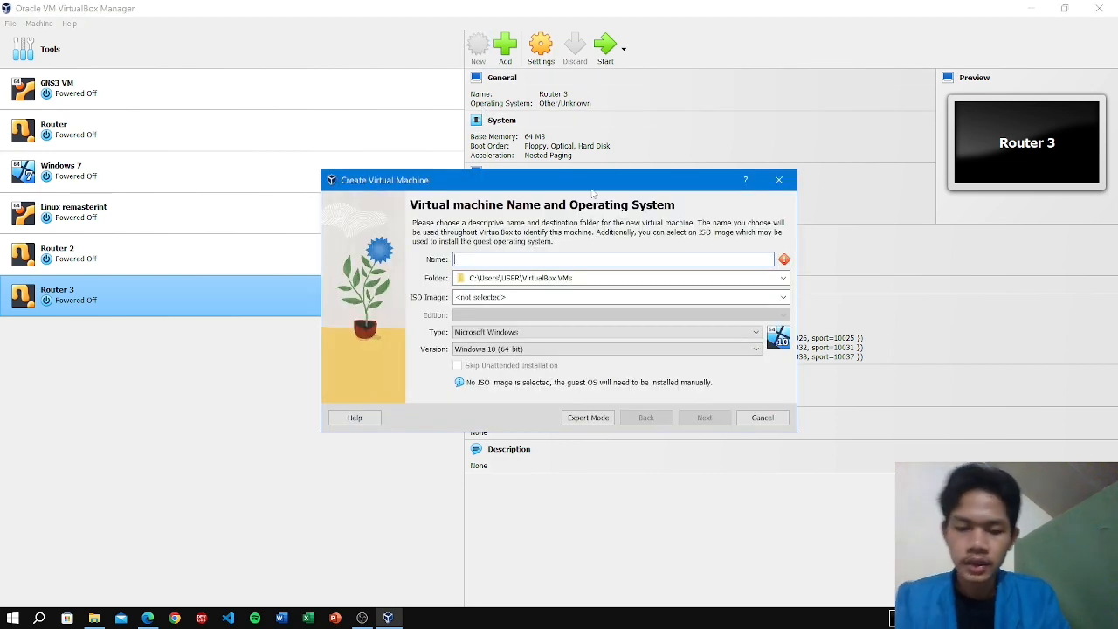
type("Linux")
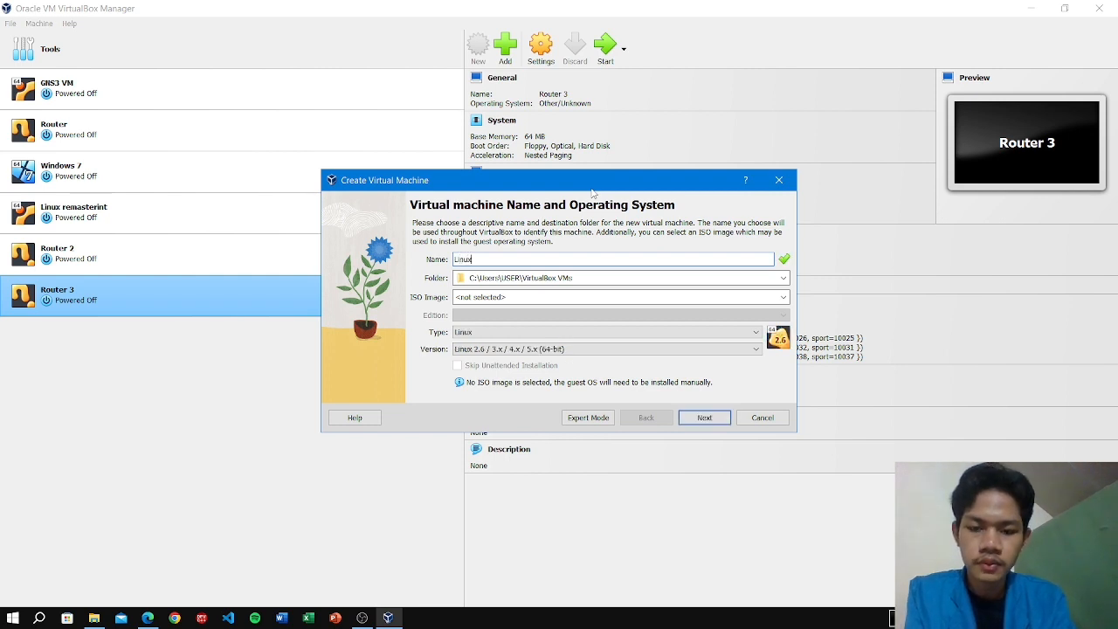
type(" Ubuntu")
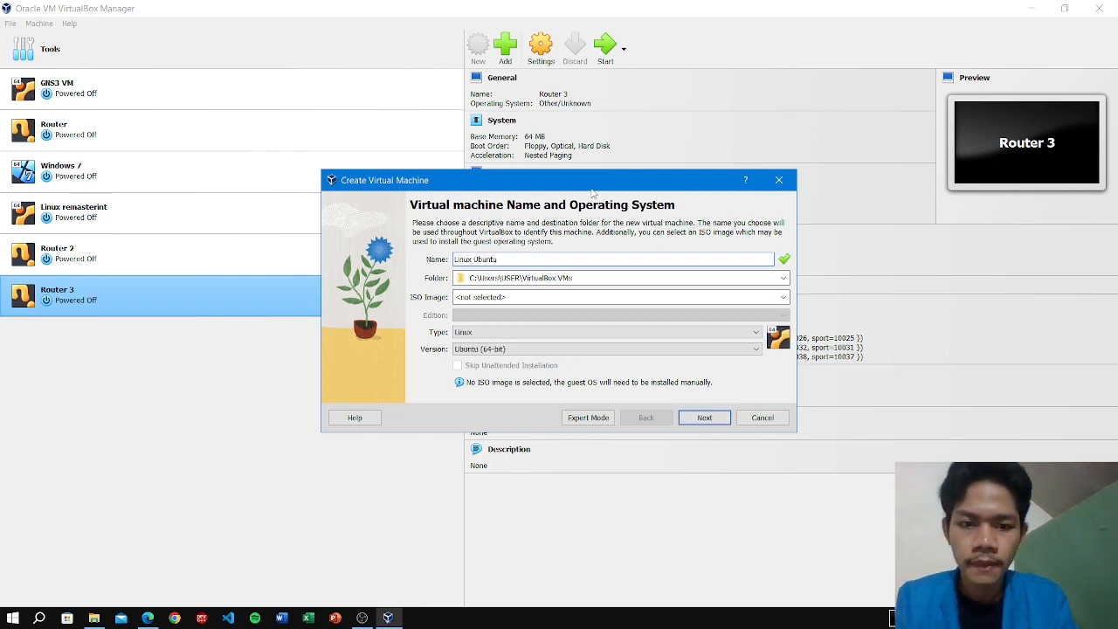
key("Return")
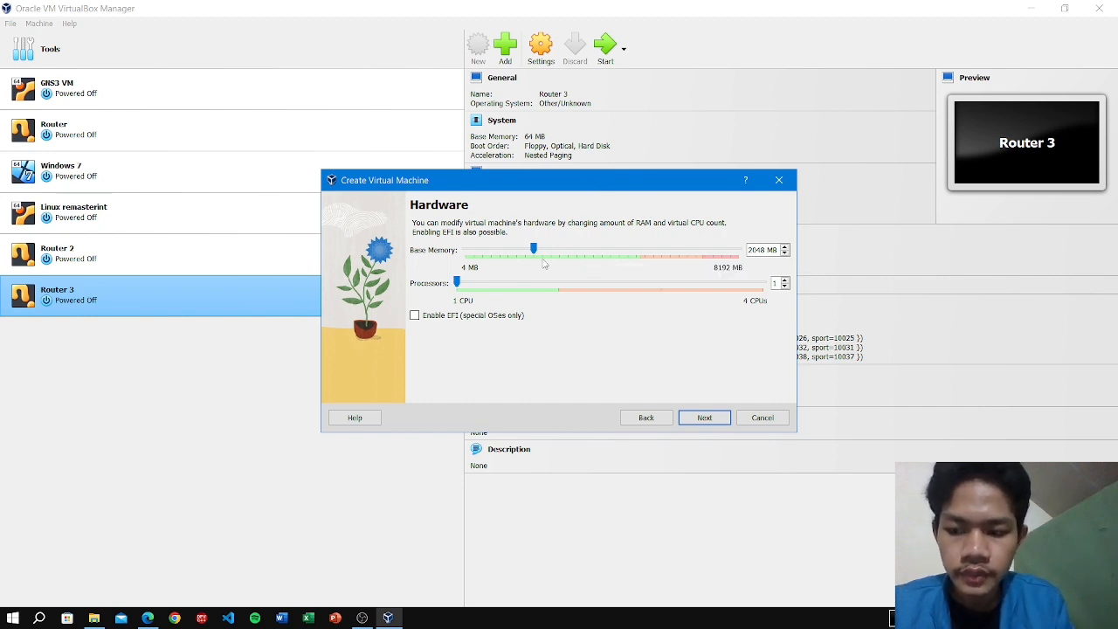
Give the machine 4096 MB memory and 2 processors, keep the 25 GB disk, and finish.
left_click_drag(534, 250, 603, 251)
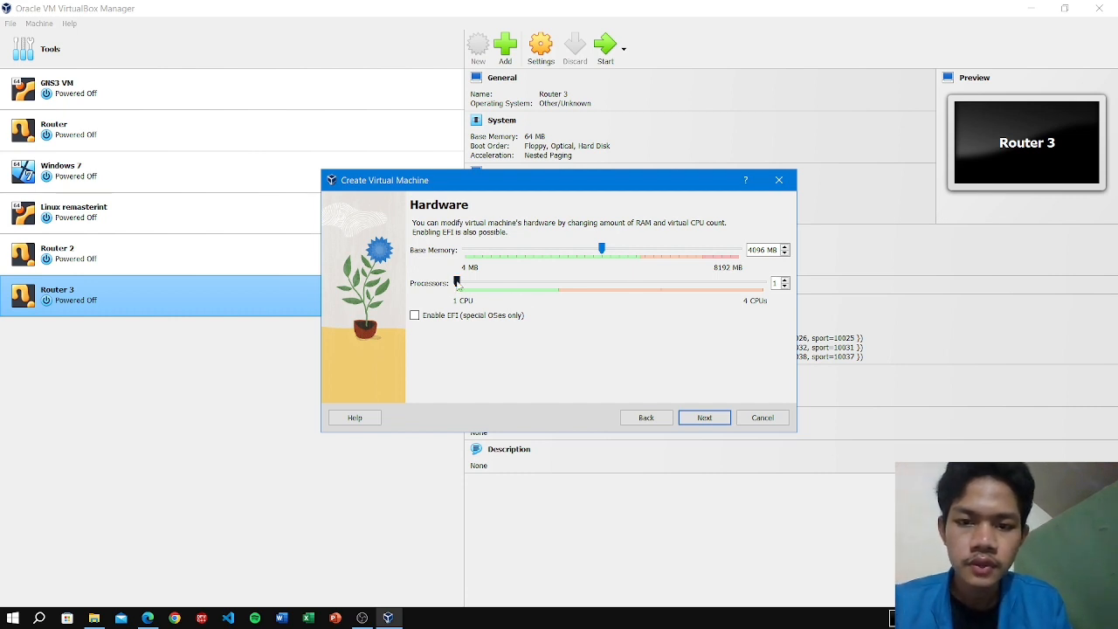
left_click_drag(458, 282, 549, 282)
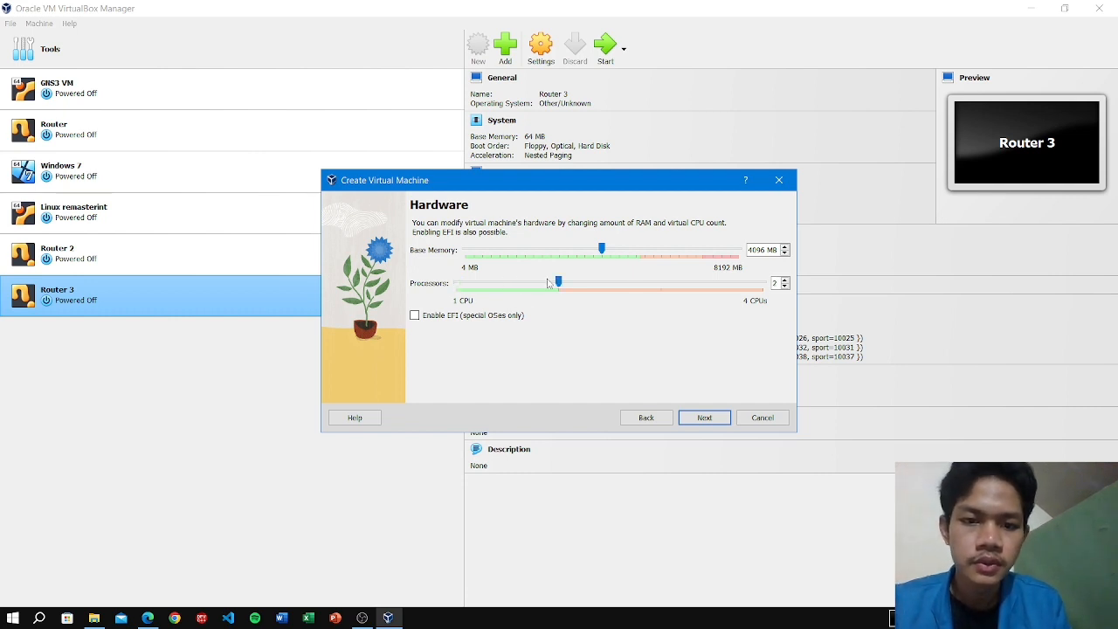
left_click(704, 417)
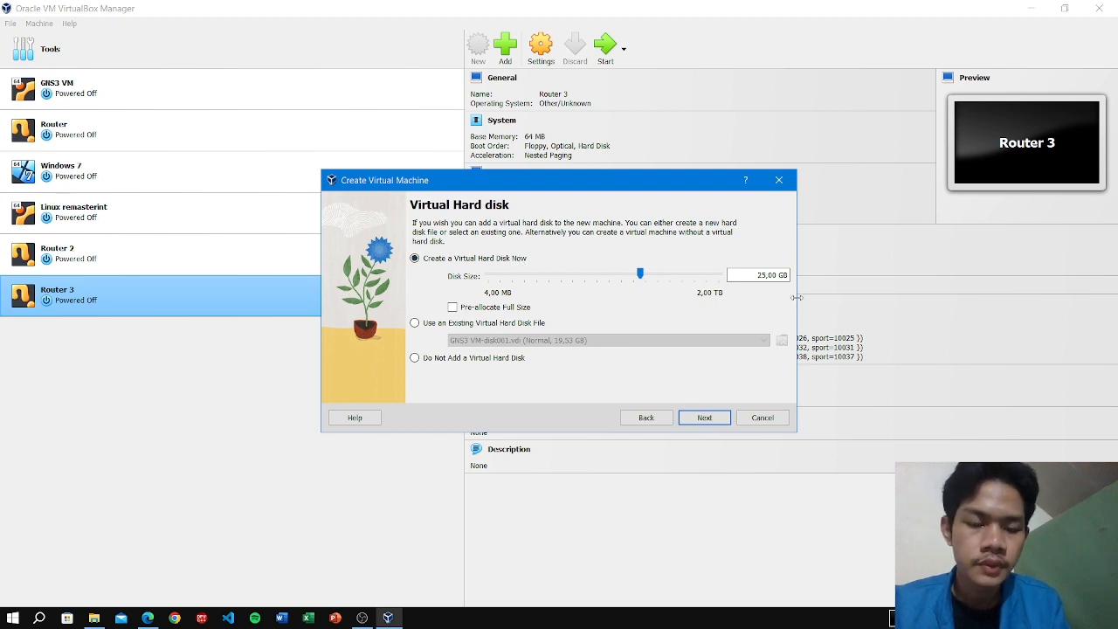
left_click(705, 418)
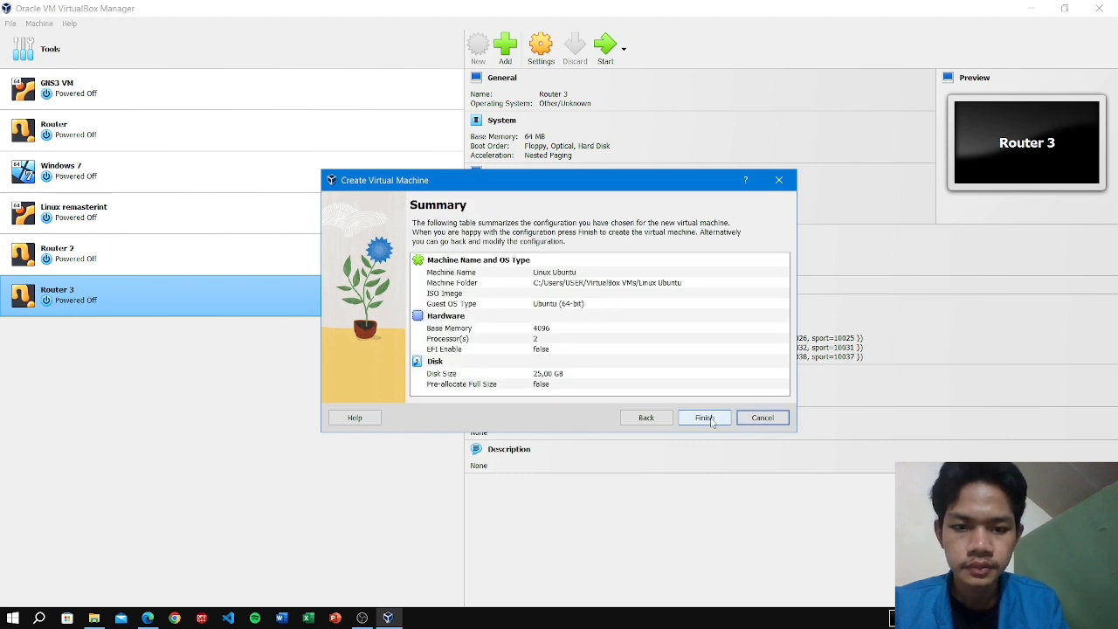
left_click(705, 417)
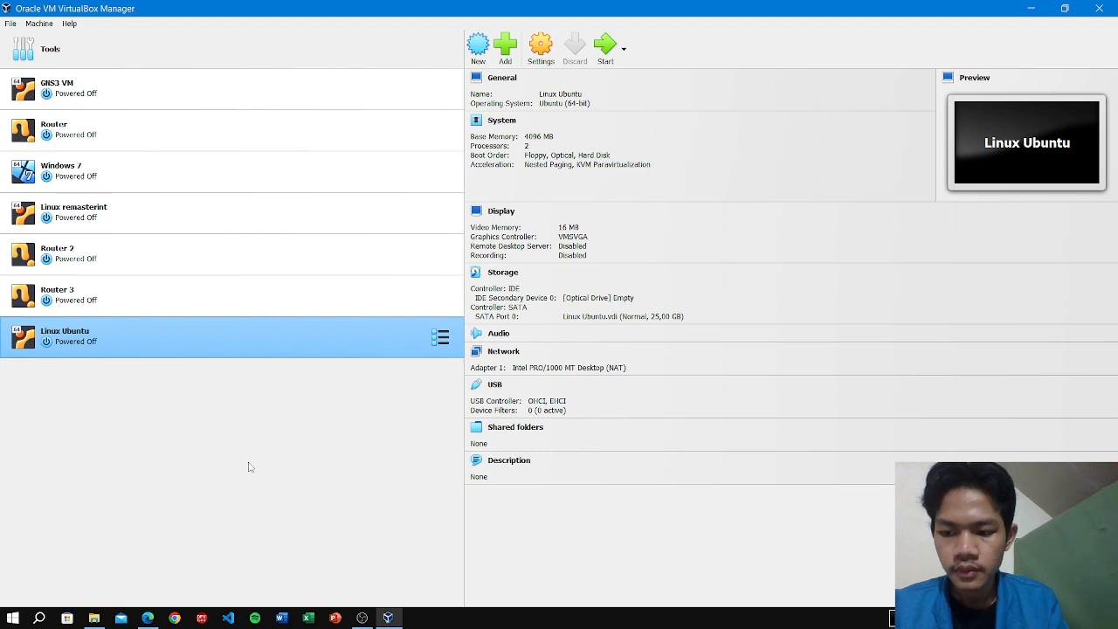
Load ubuntu-20.04.6-desktop-amd64.iso from C:\Games into the Linux Ubuntu machine's empty optical drive.
left_click(138, 295, "ctrl")
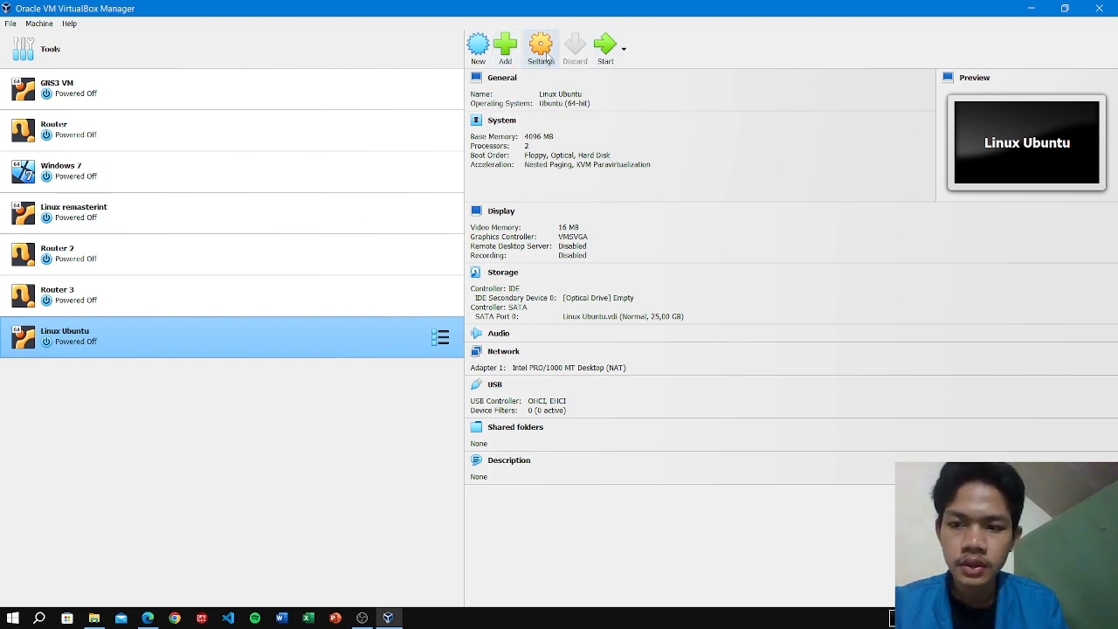
left_click(547, 58)
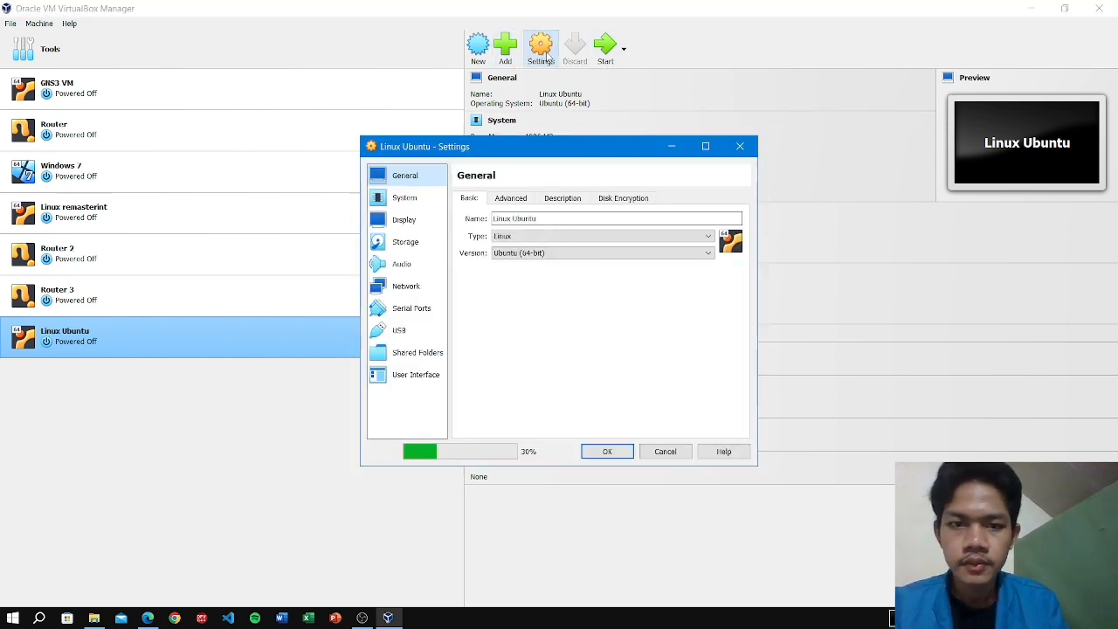
left_click(419, 246)
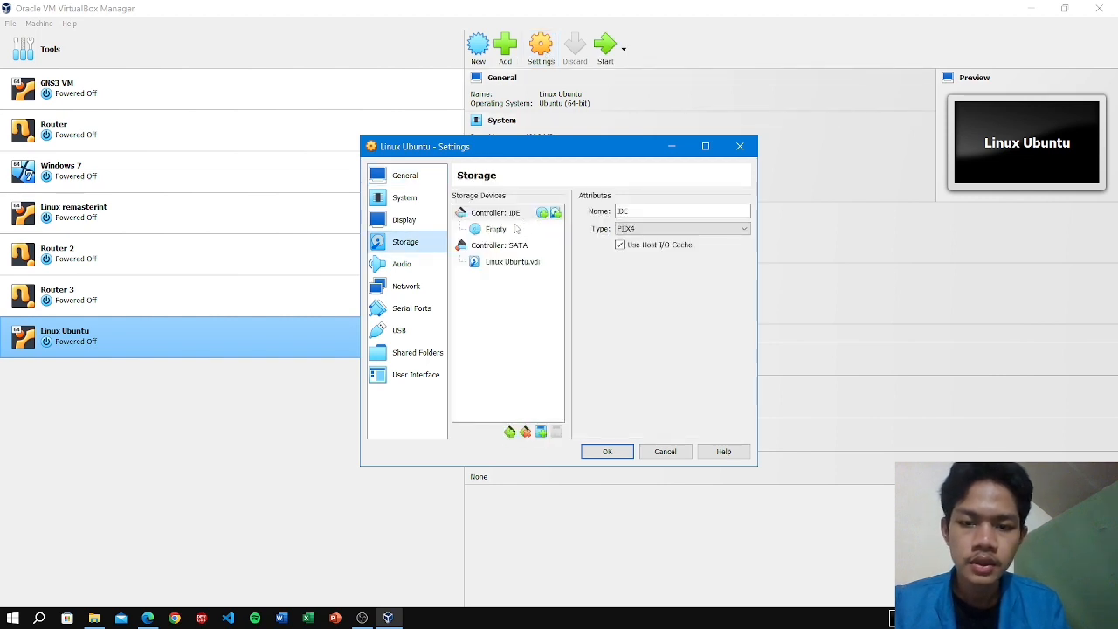
left_click(510, 231)
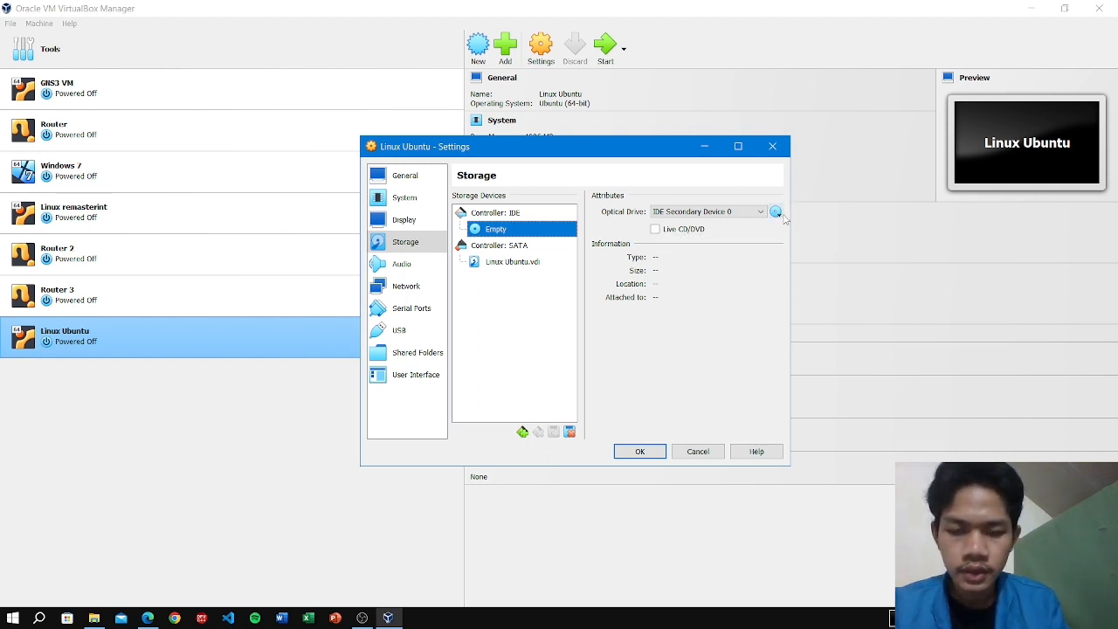
left_click(775, 212)
left_click(816, 242)
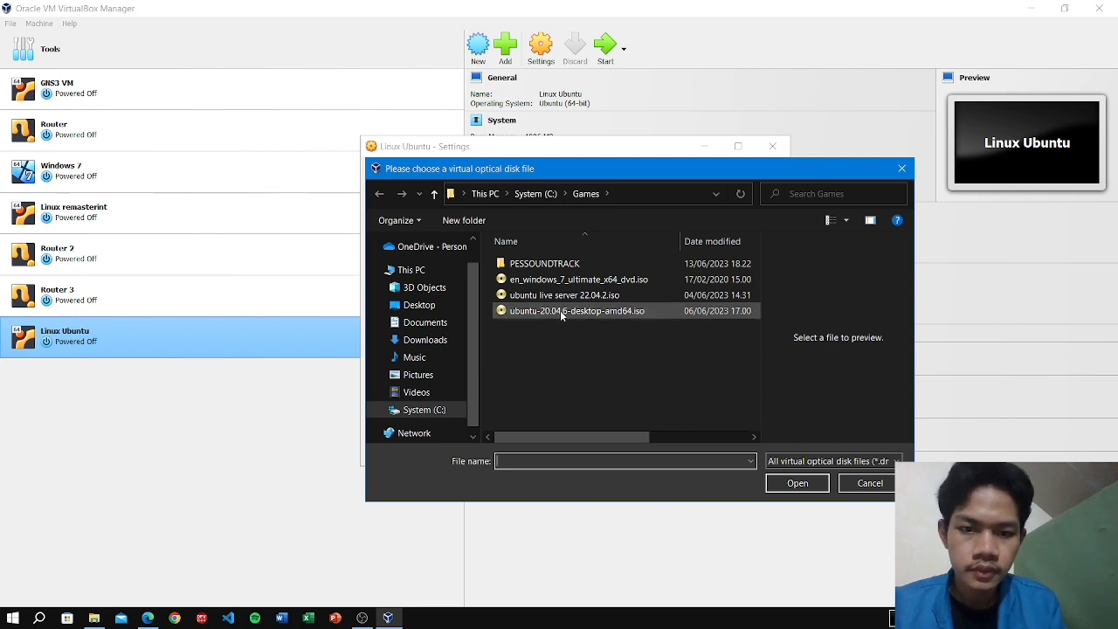
left_click(559, 310)
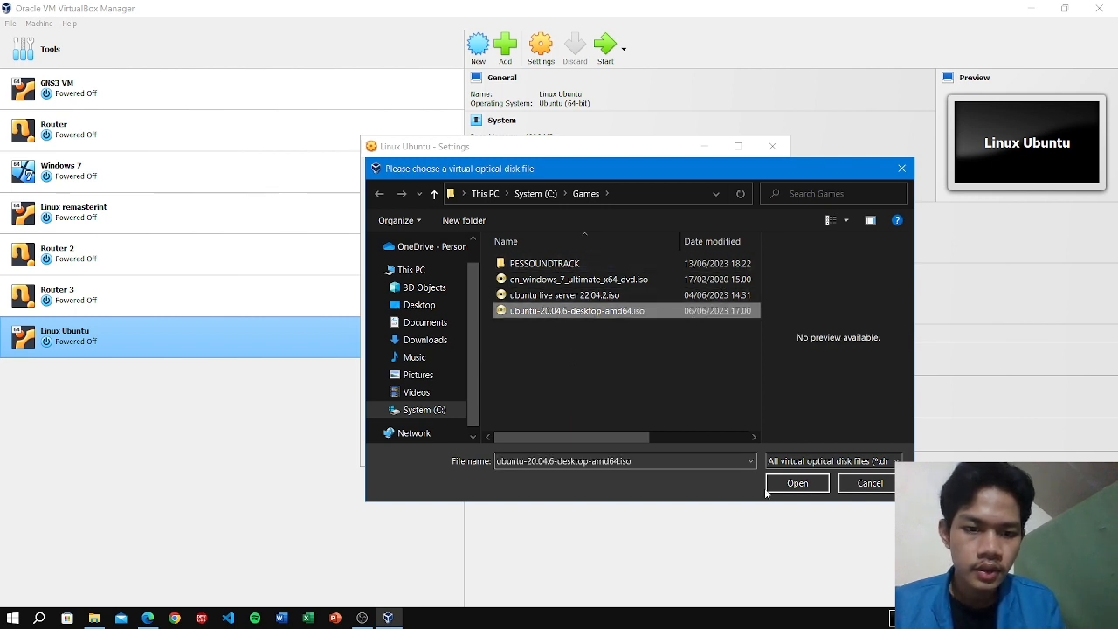
left_click(804, 488)
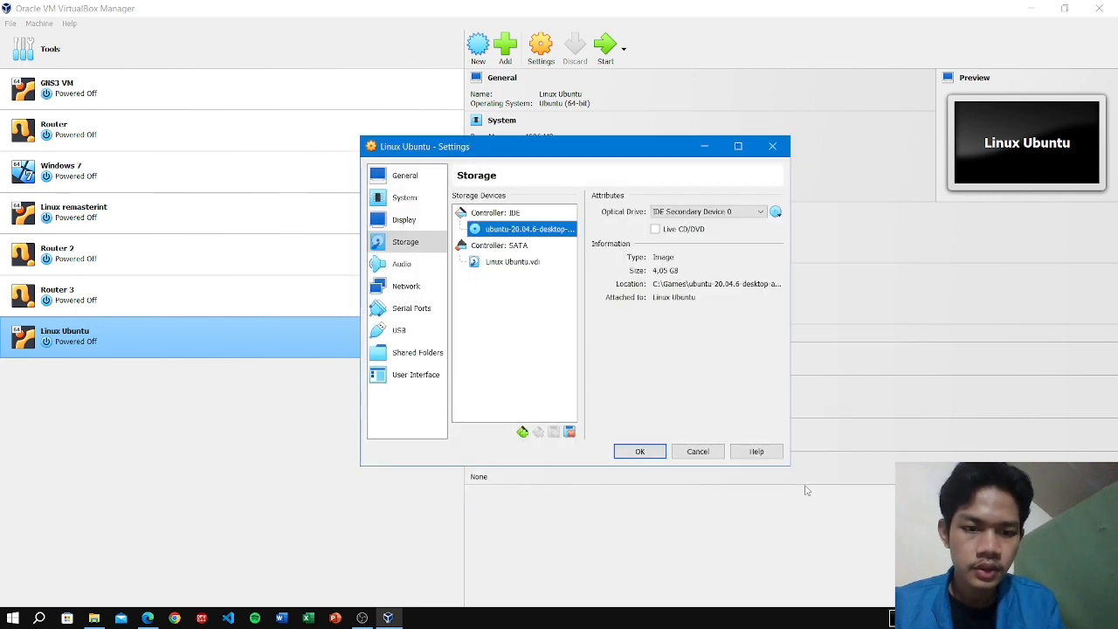
left_click(638, 451)
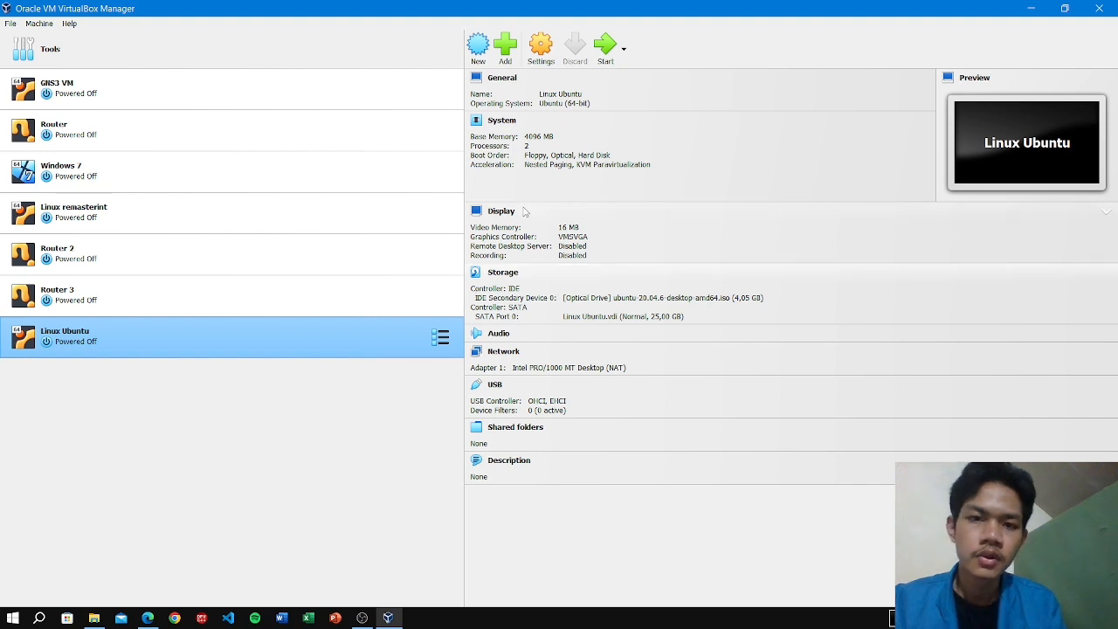
Start the Linux Ubuntu VM, maximize its window, and return to its installer Welcome screen.
left_click(606, 50)
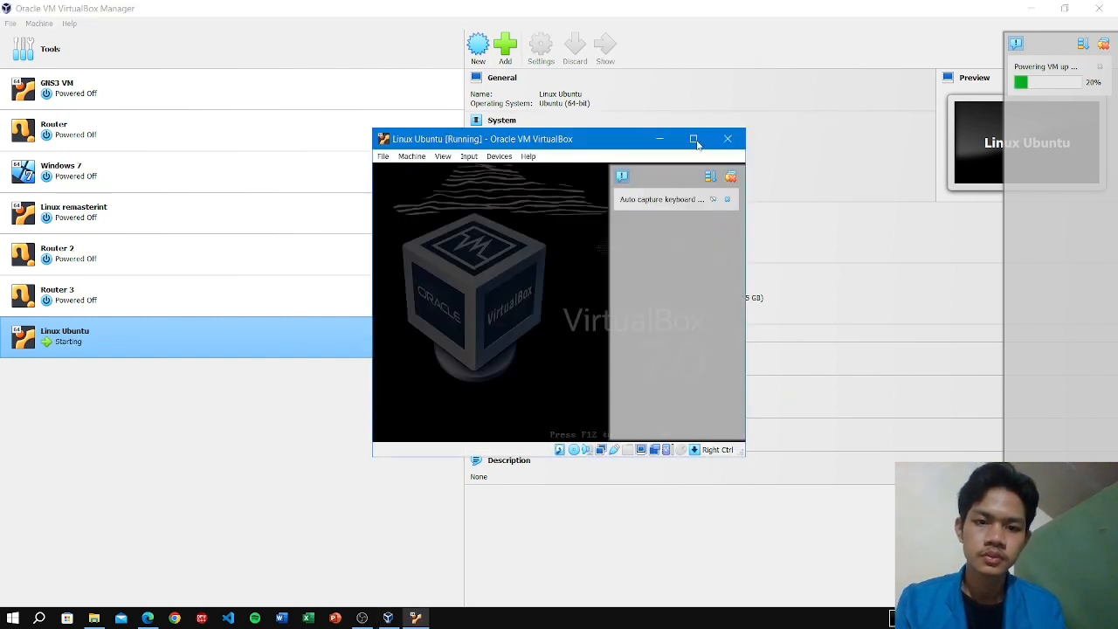
left_click(695, 140)
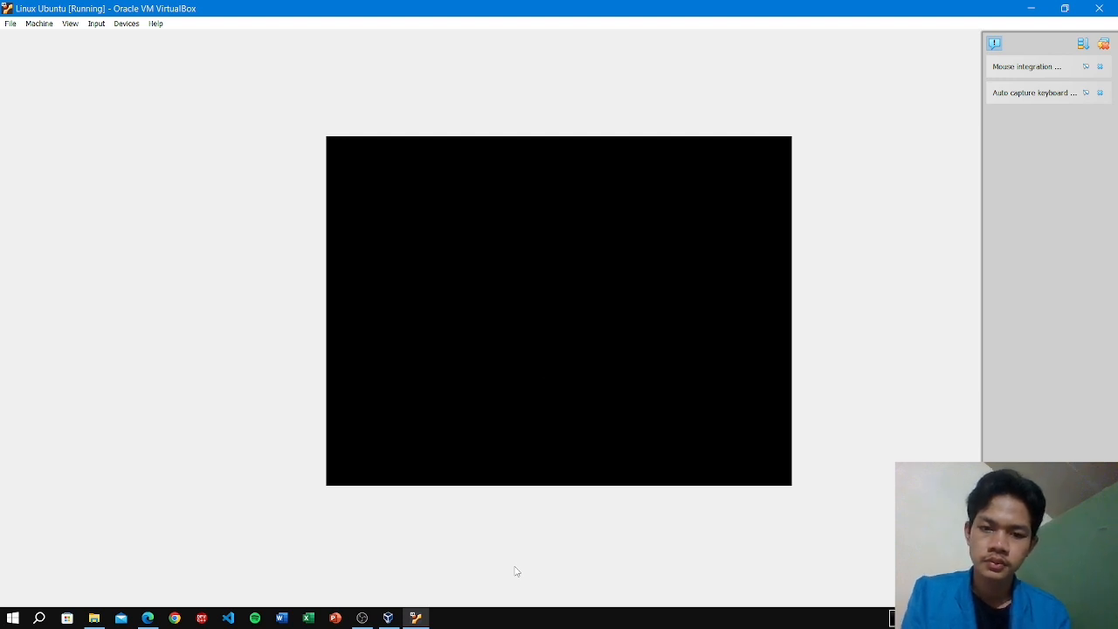
left_click(388, 618)
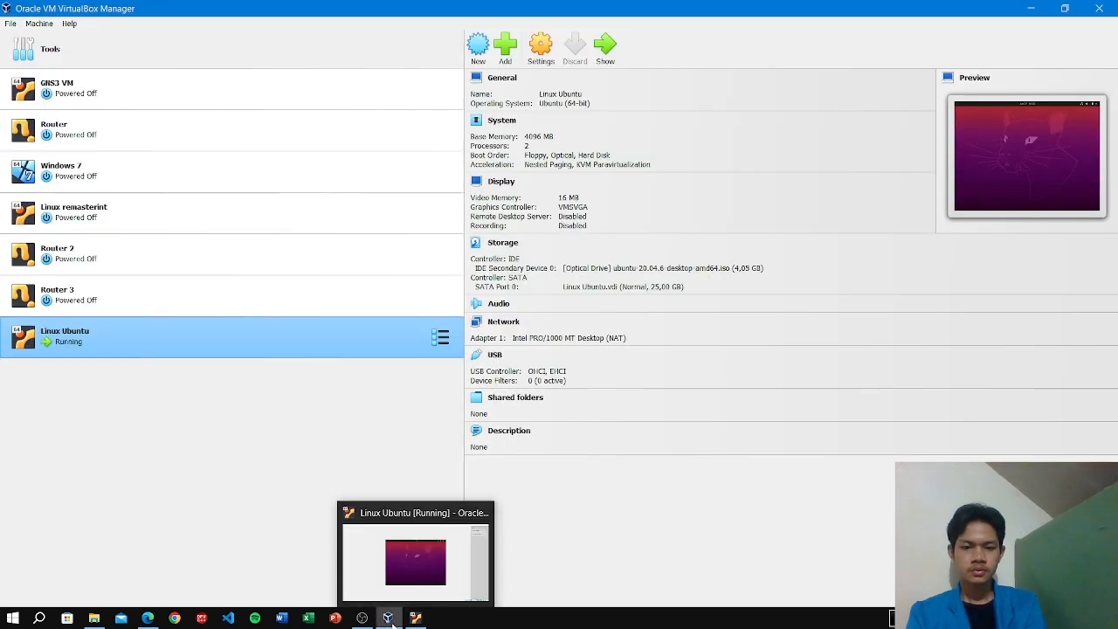
left_click(393, 622)
left_click(412, 621)
left_click(412, 621)
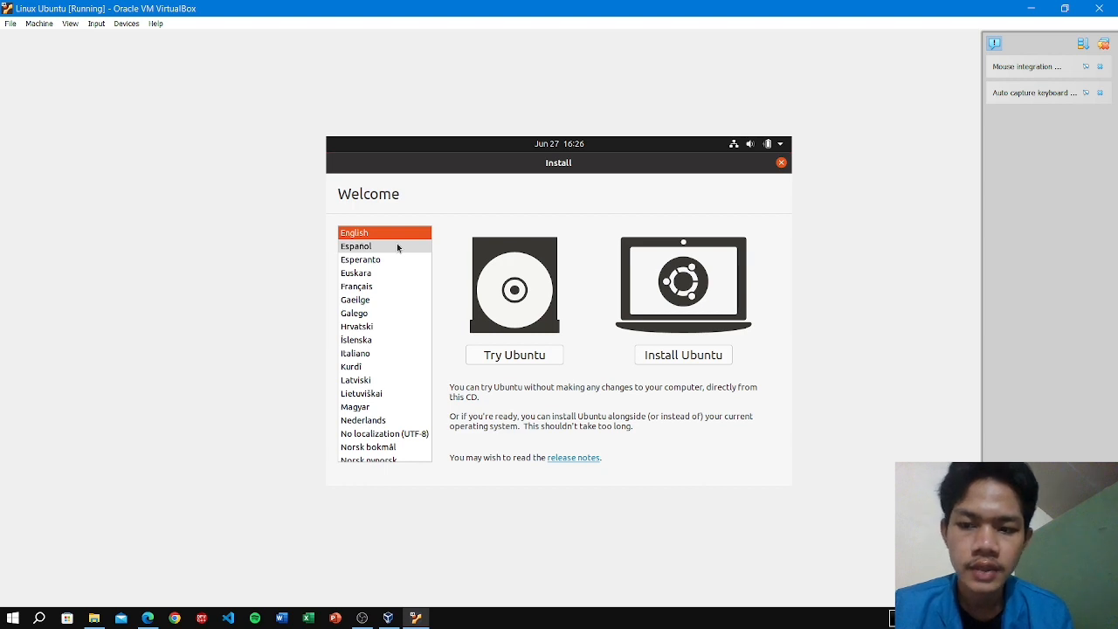
Begin installing Ubuntu in English and accept the English (US) keyboard layout.
left_click(683, 358)
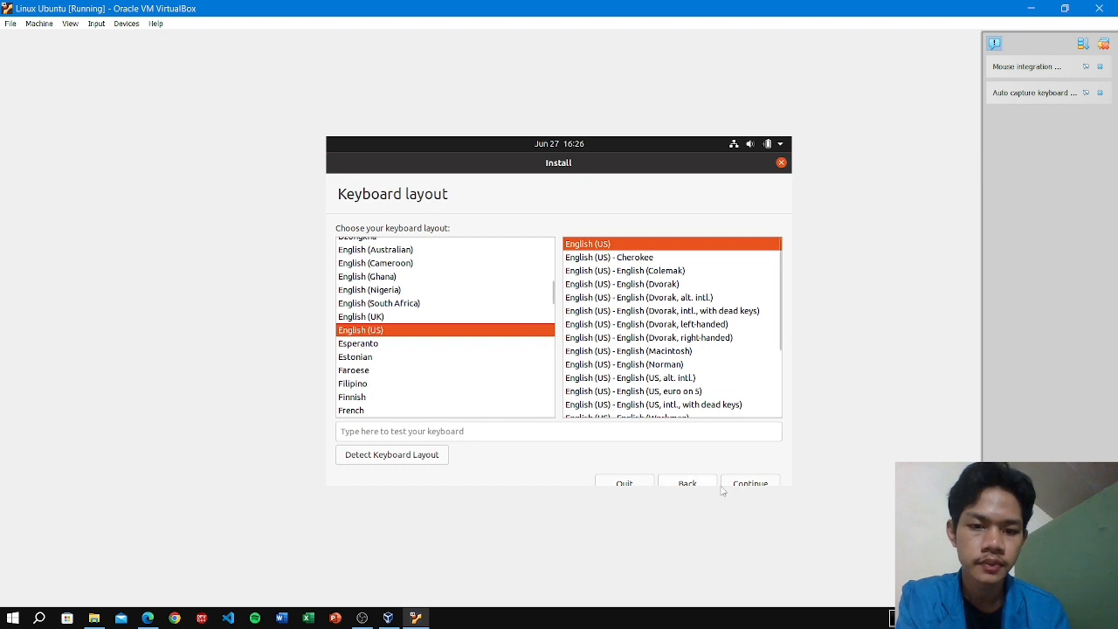
left_click(755, 482)
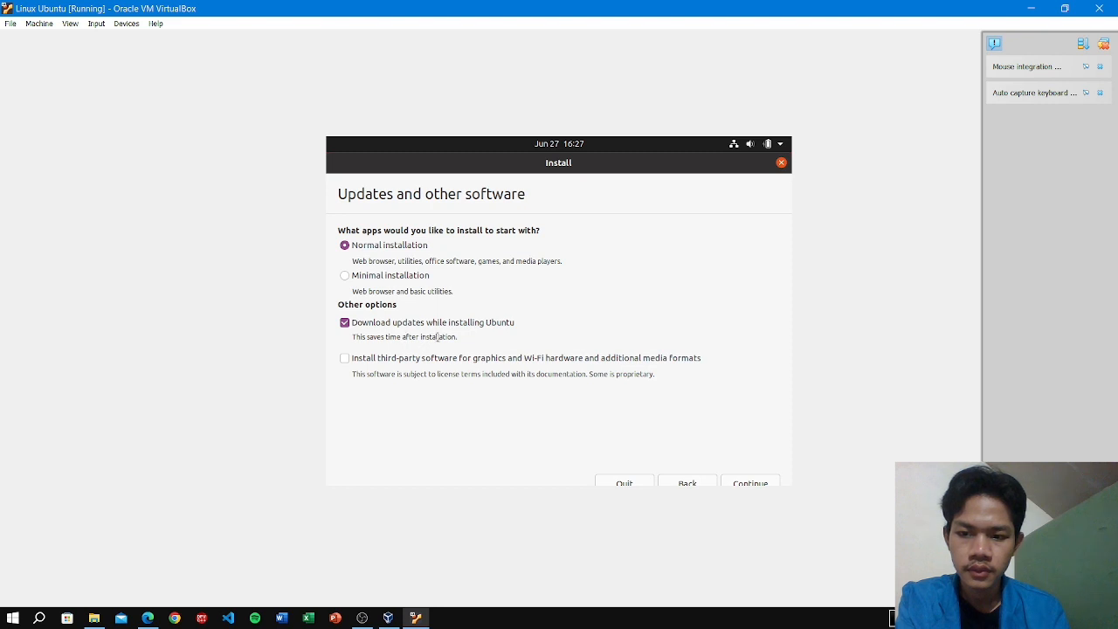
Keep Normal installation with updates, choose Erase disk and install Ubuntu, and confirm the disk changes.
left_click(755, 483)
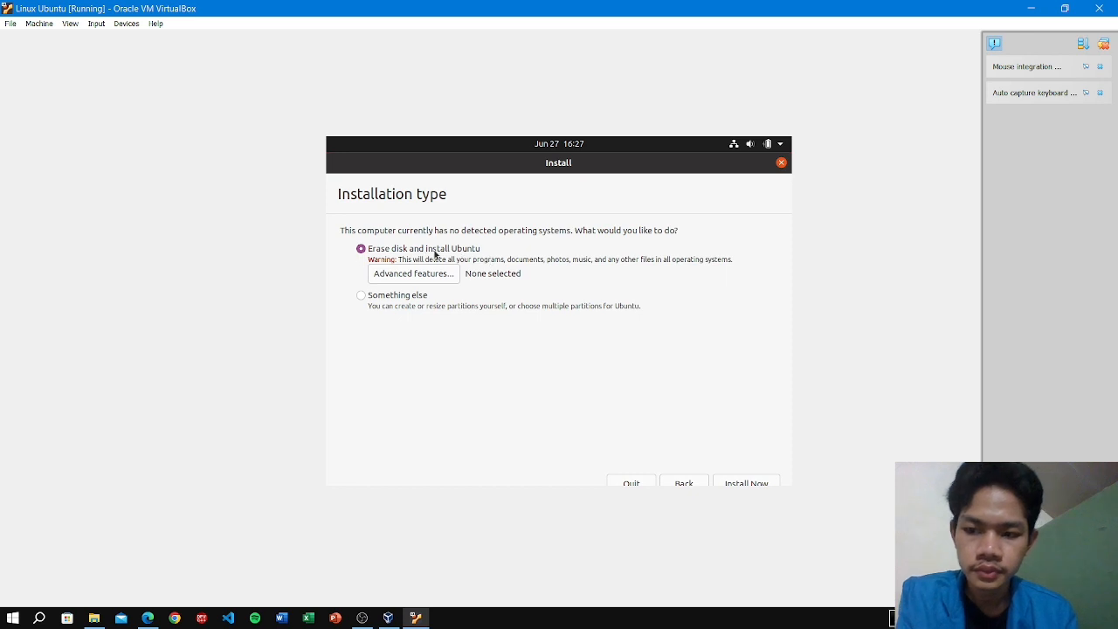
left_click(761, 483)
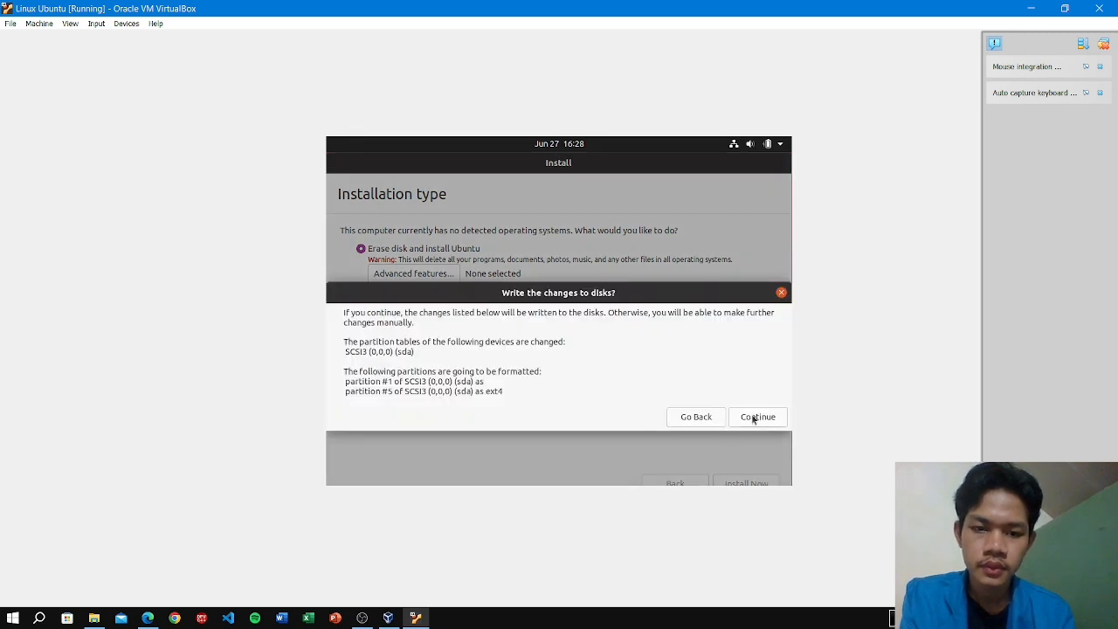
left_click(754, 419)
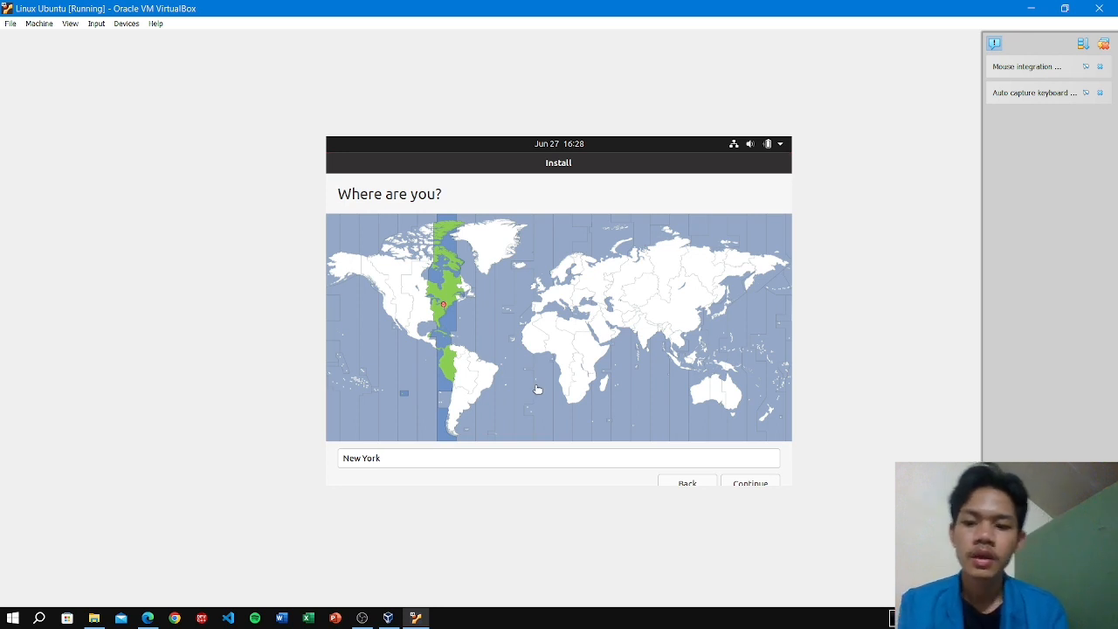
Replace New York with Jakarta, choose Jakarta Time (Indonesia) as the location, and continue.
left_click(484, 459)
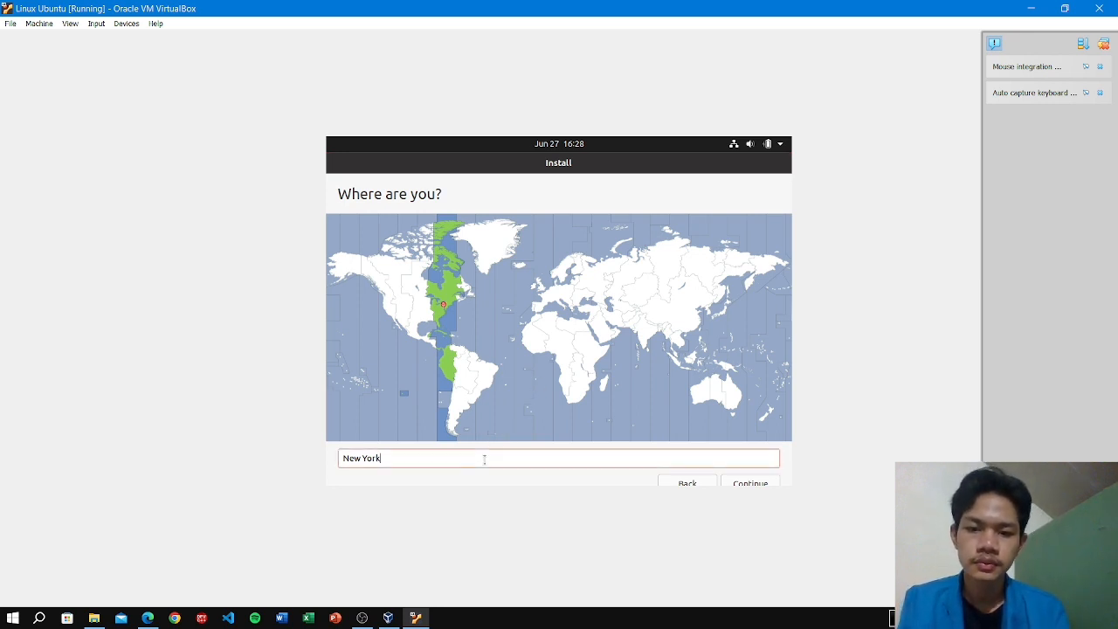
key("BackSpace")
key("BackSpace")
key("BackSpace")
key("BackSpace")
key("BackSpace")
key("BackSpace")
key("BackSpace")
key("BackSpace")
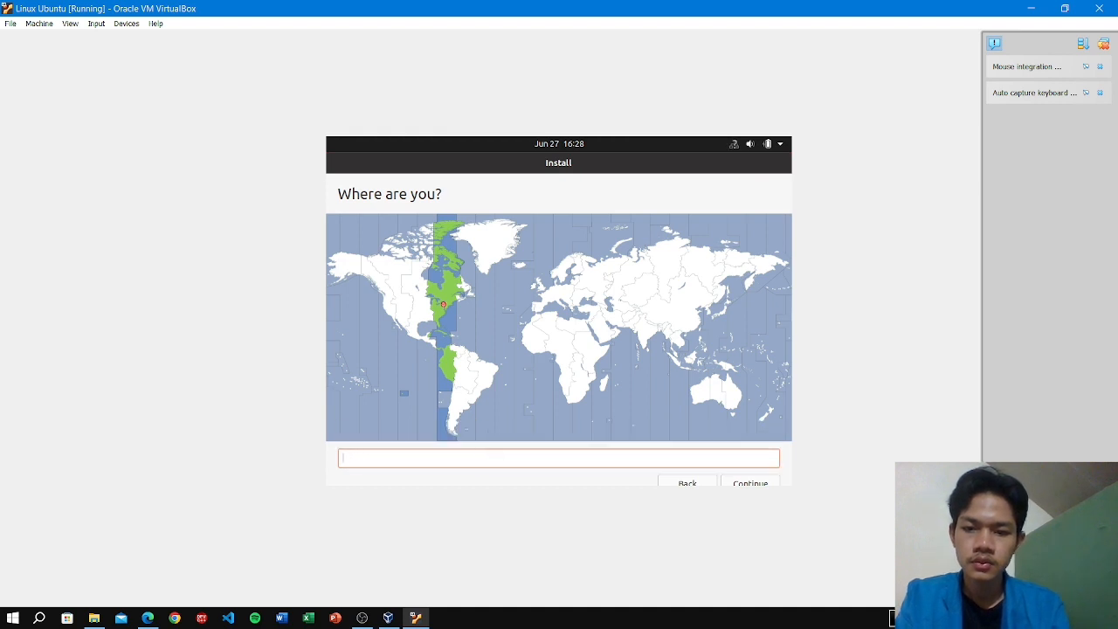
type("Jakarta")
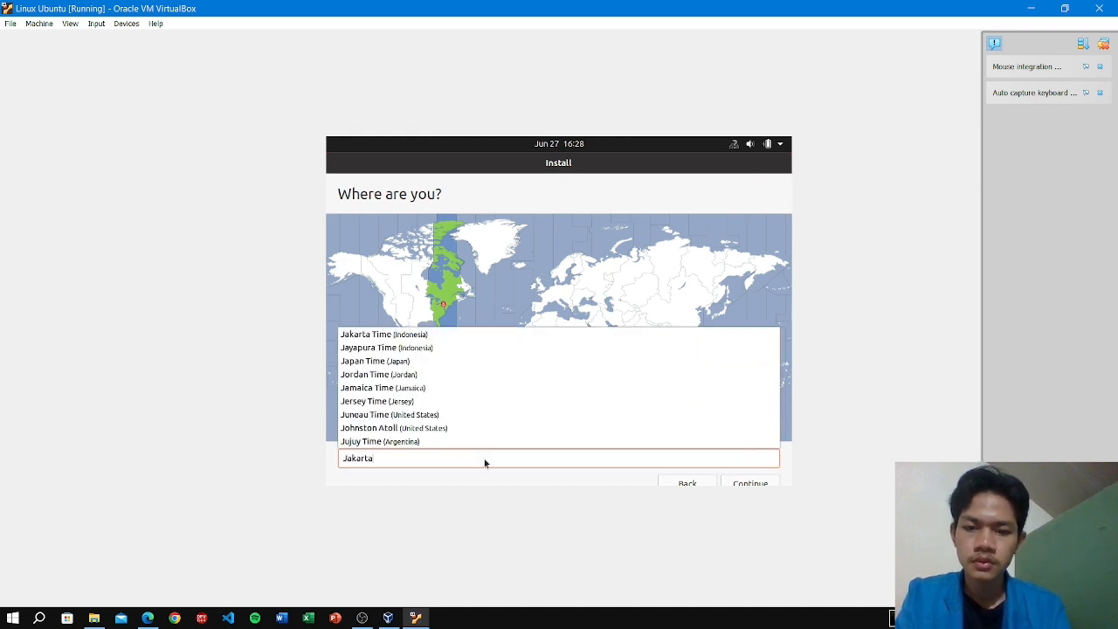
left_click(437, 335)
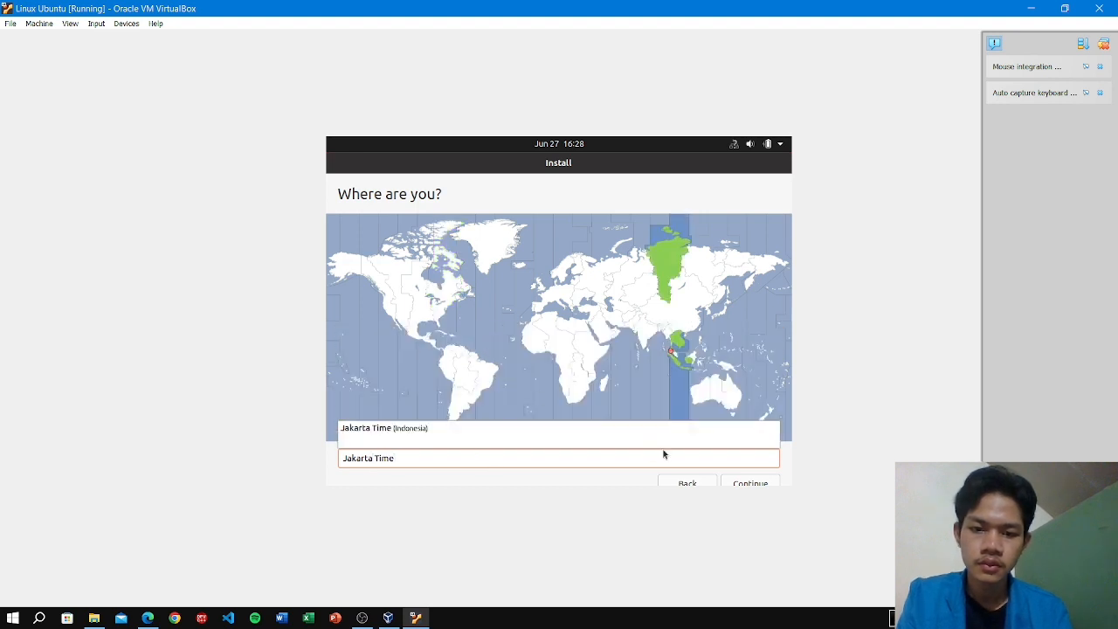
left_click(739, 483)
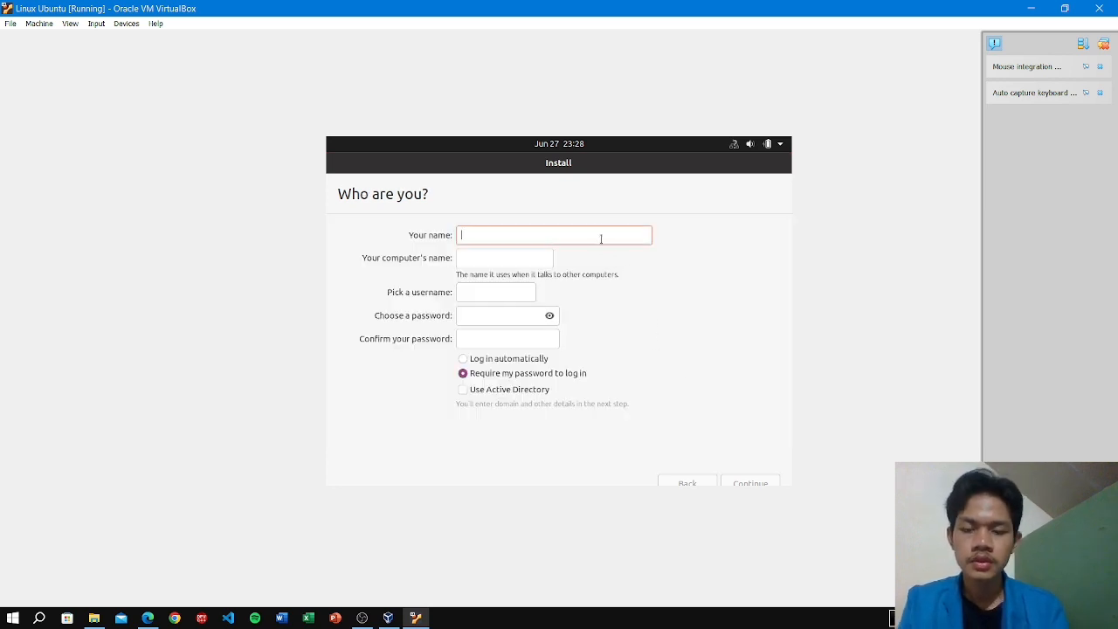
Enter the user's name on the installer's account page.
type("re")
key("BackSpace")
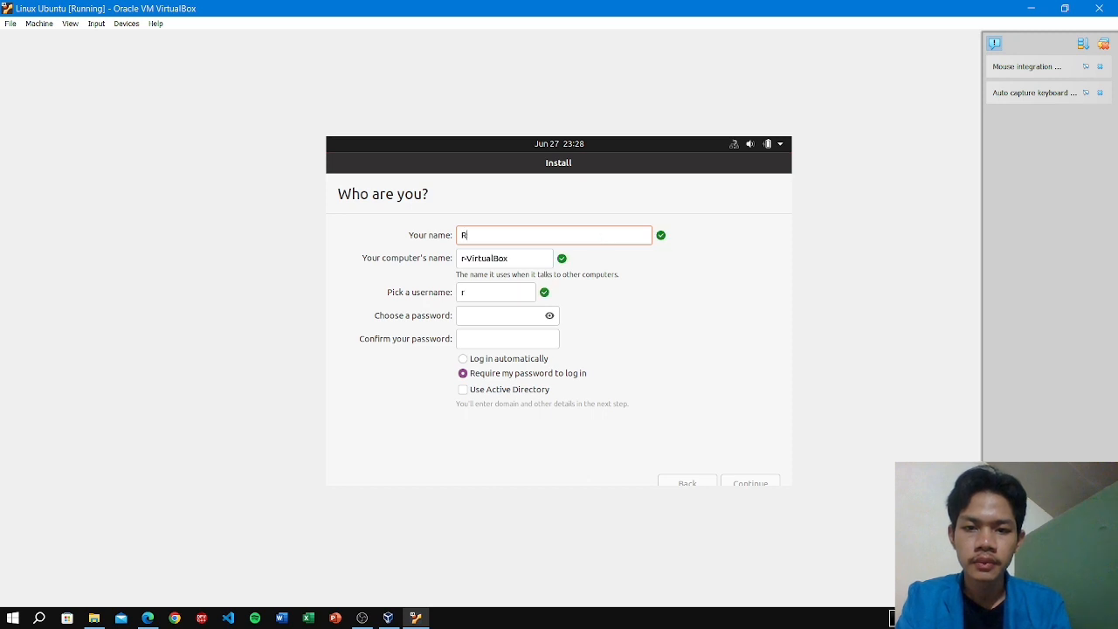
type("eza")
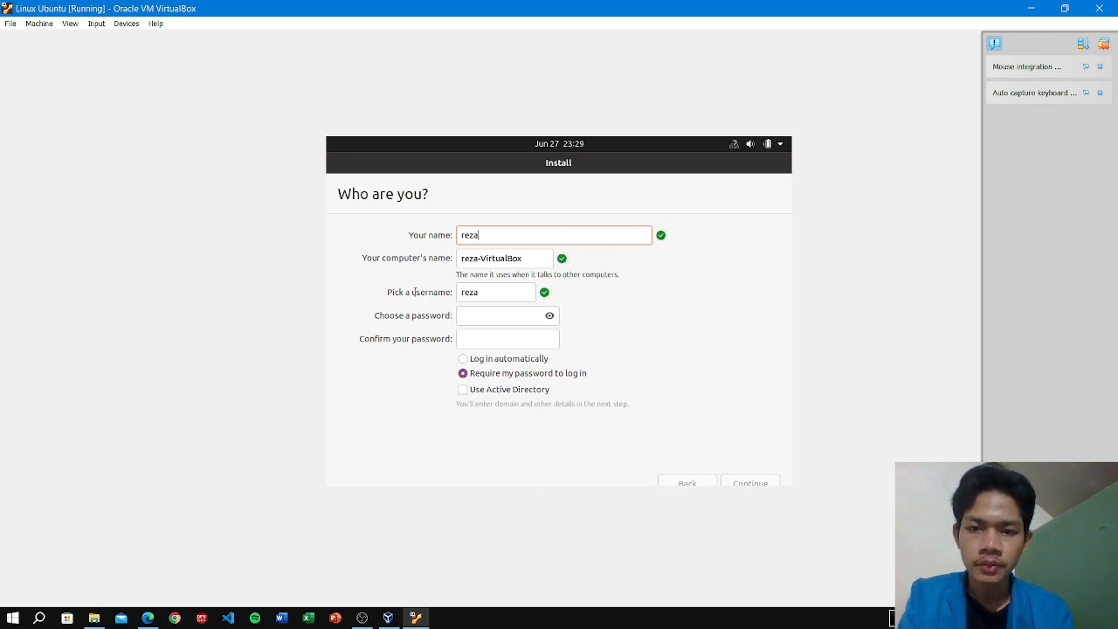
Set and confirm the account password, enable automatic login, and submit the account details.
left_click(512, 321)
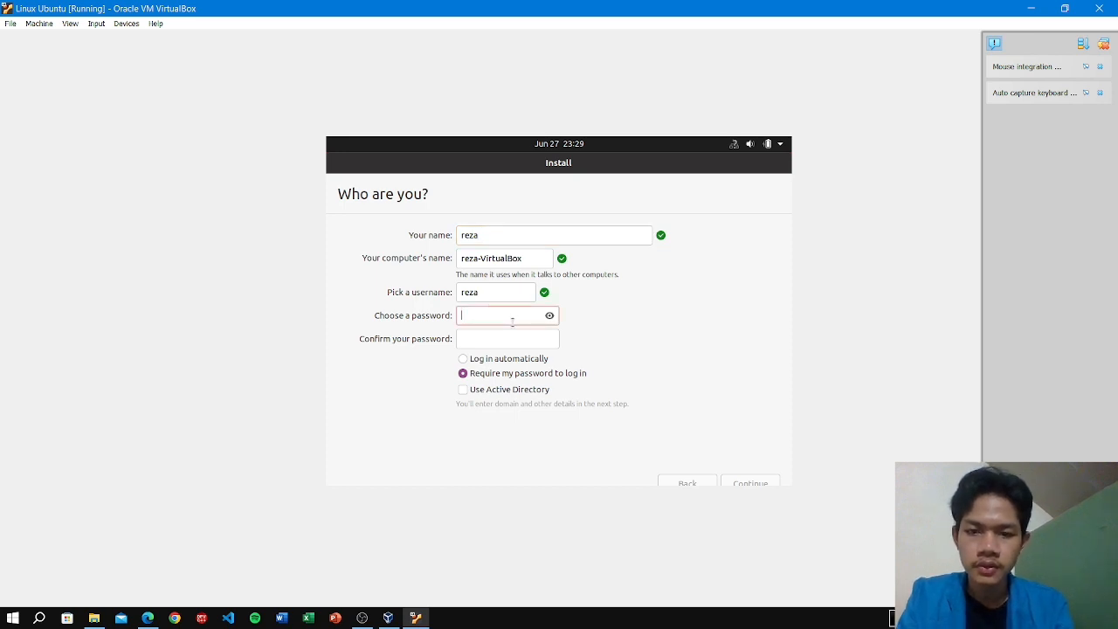
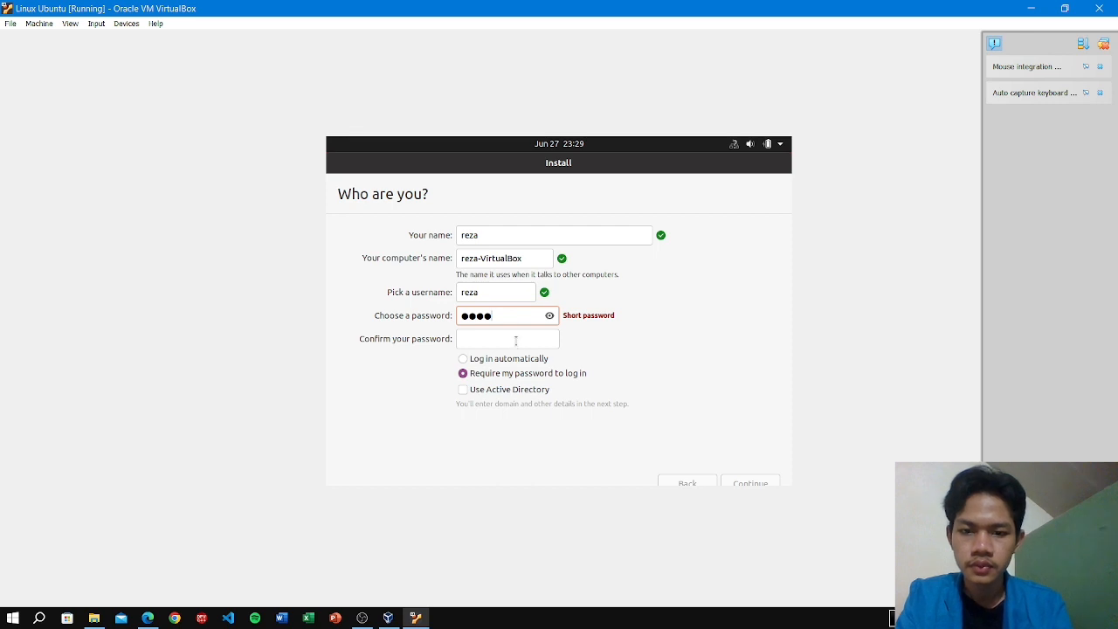
left_click(516, 344)
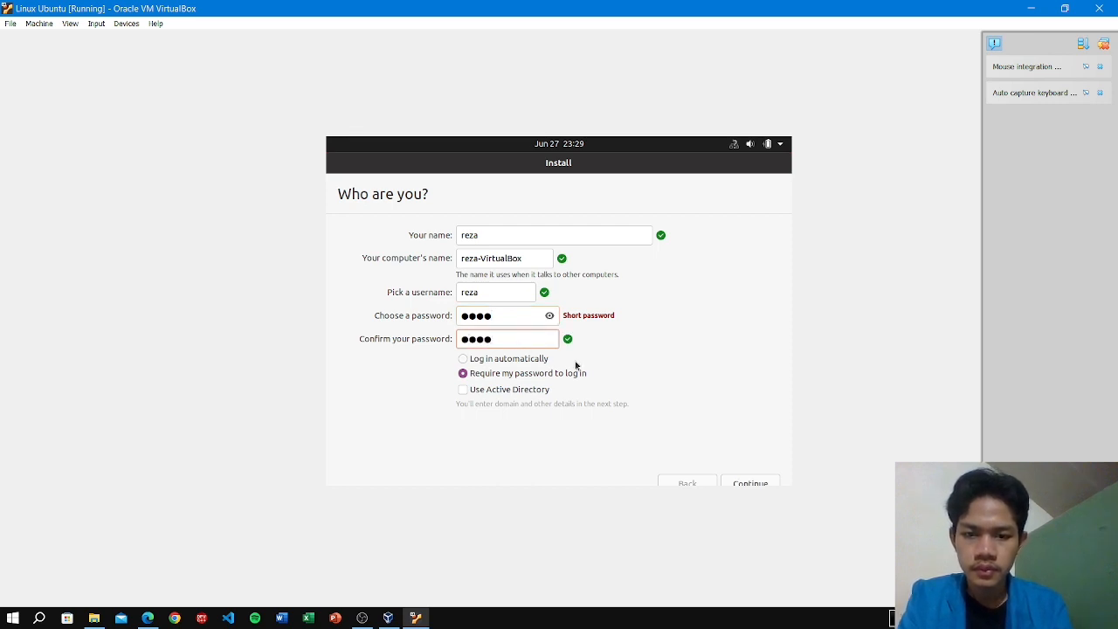
left_click(522, 362)
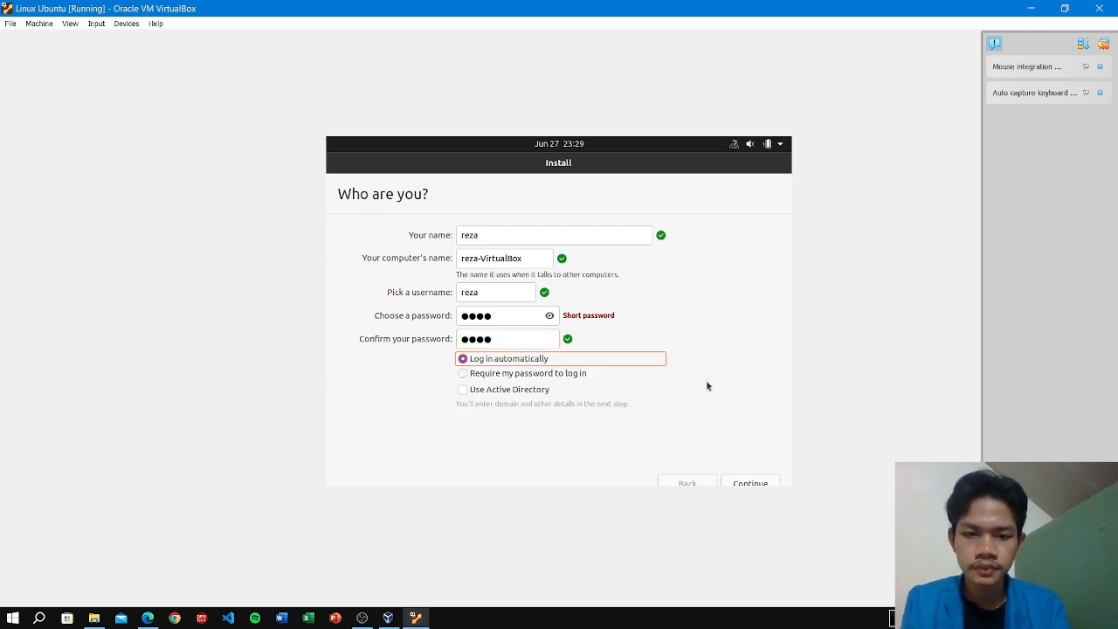
left_click(760, 483)
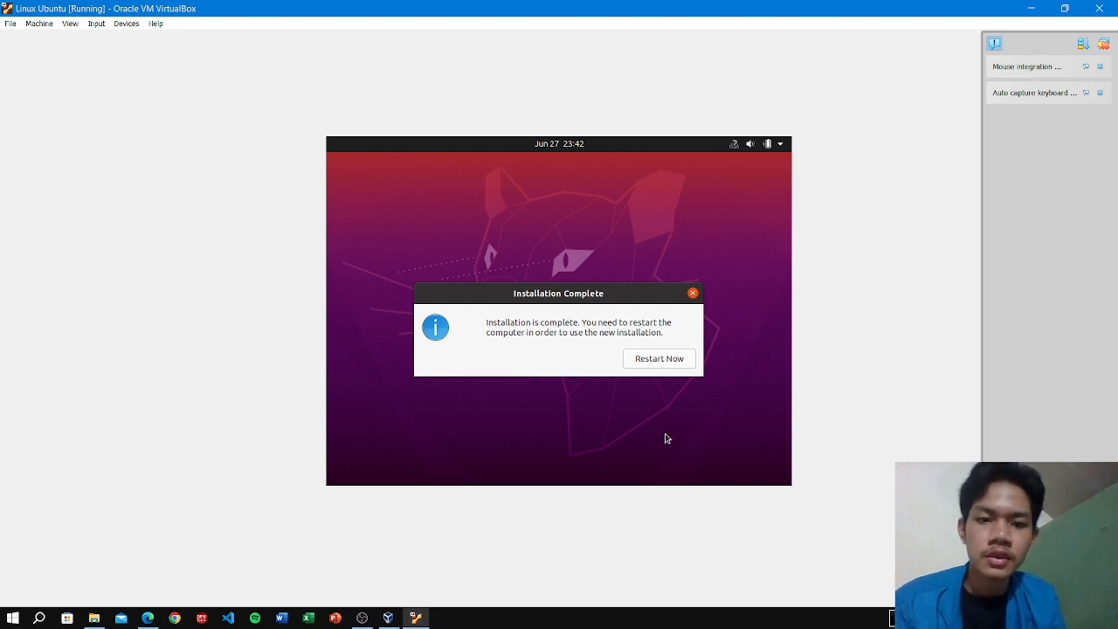
Choose Restart Now once the Ubuntu installation completes.
left_click(668, 359)
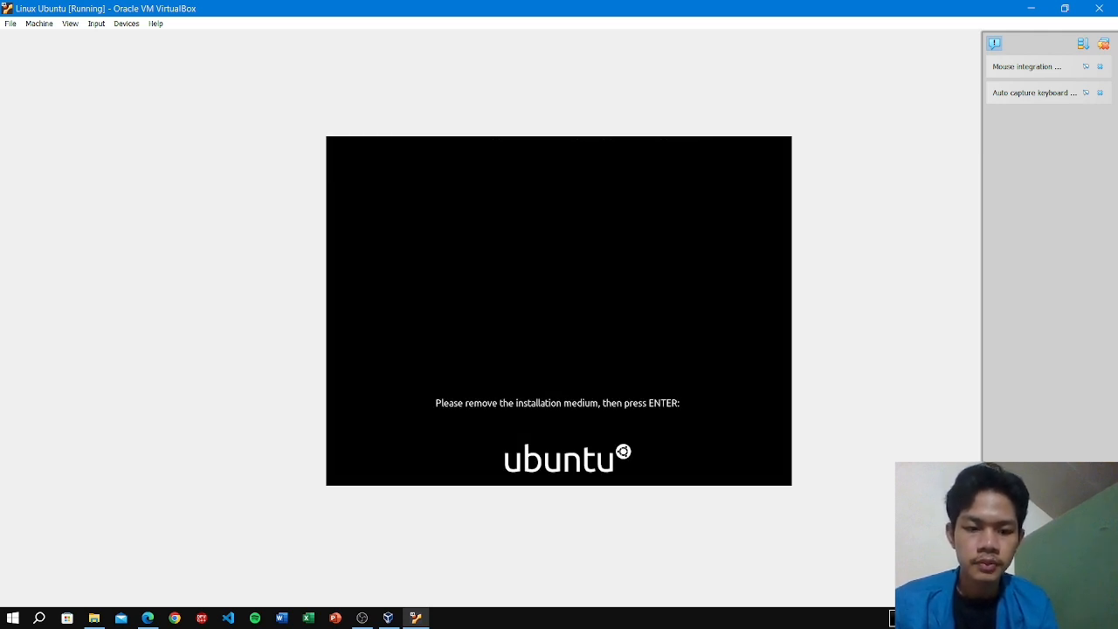
Dismiss the remove-installation-medium prompt so the VM boots into the installed Ubuntu.
key("Return")
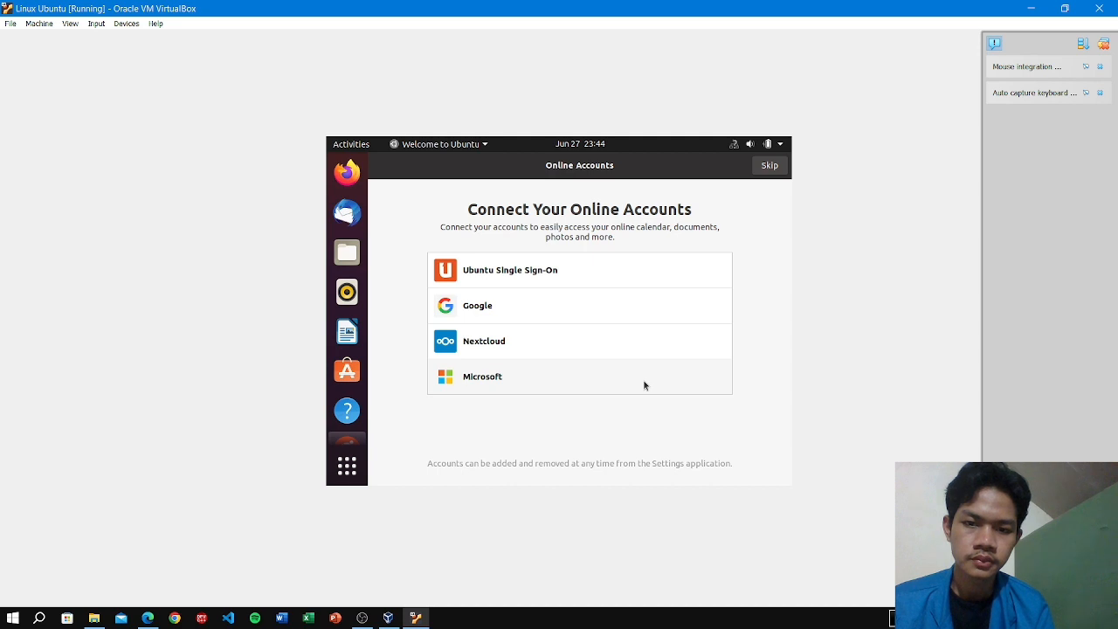
Skip Online Accounts and Livepatch, keep the Help Improve Ubuntu and Privacy defaults, then finish with Done.
left_click(769, 166)
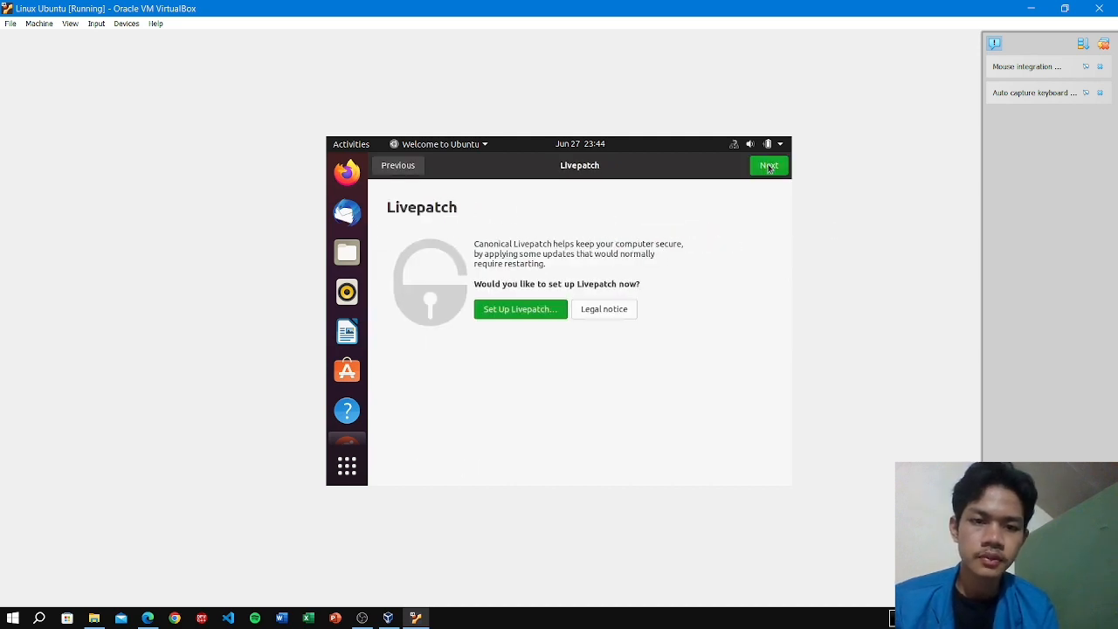
left_click(770, 167)
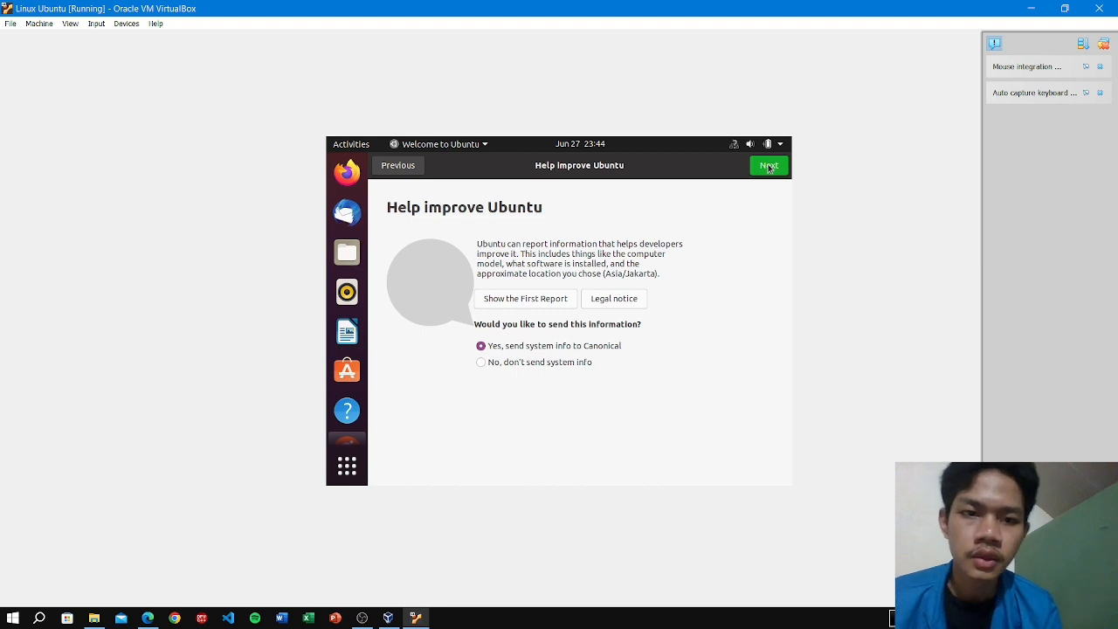
left_click(769, 167)
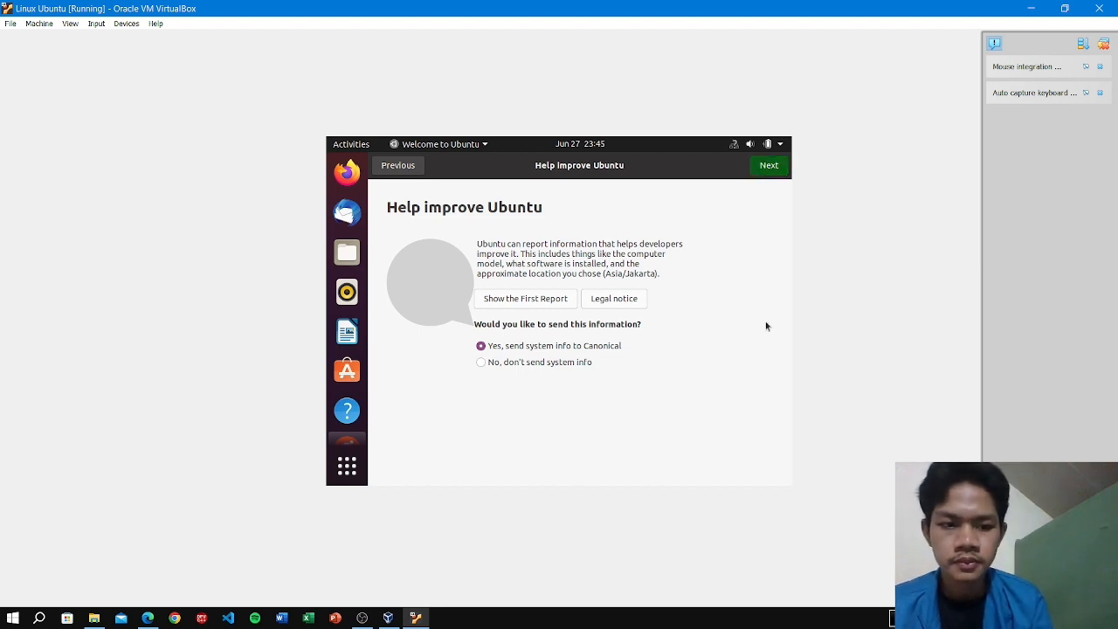
left_click(776, 165)
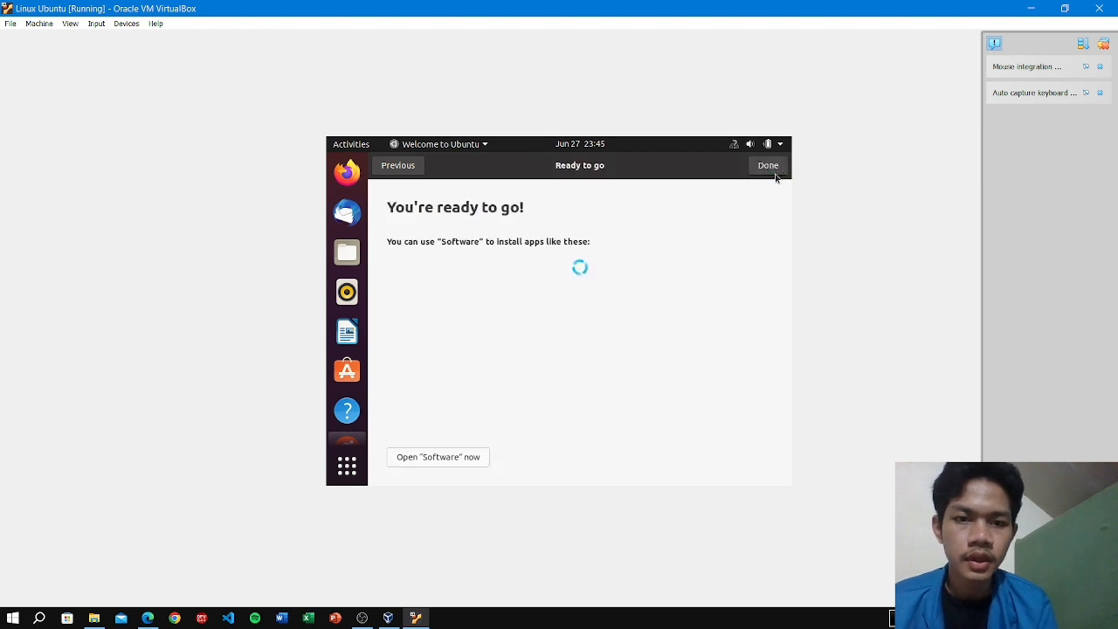
left_click(773, 170)
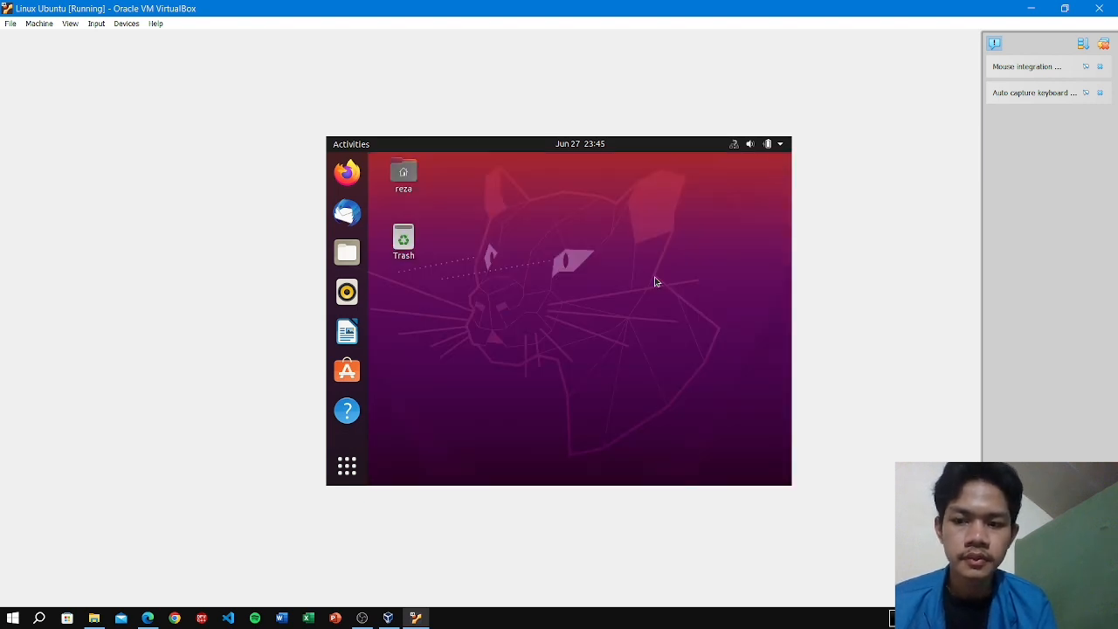